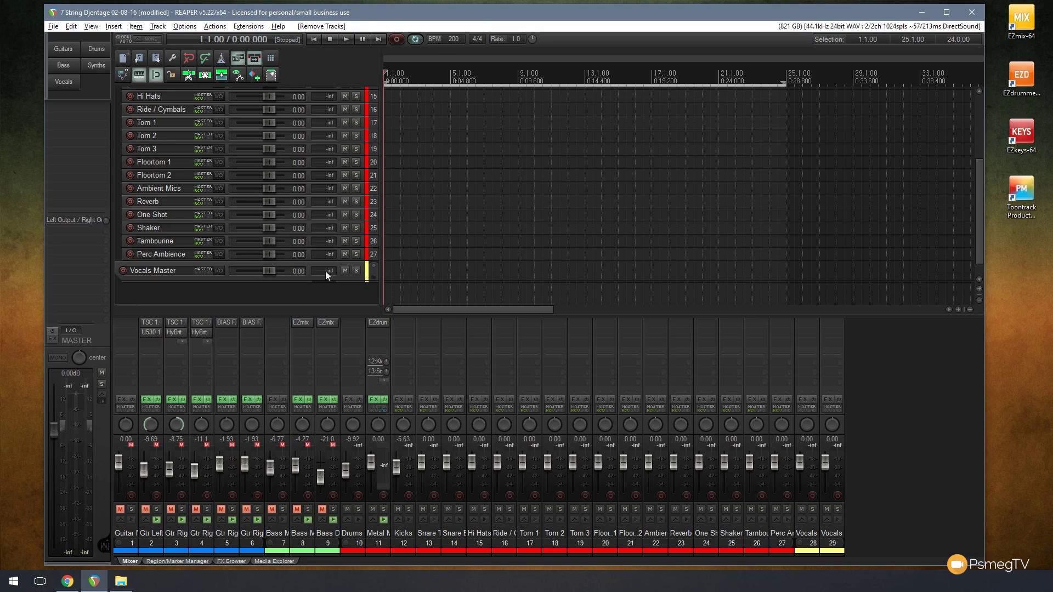
# Add an empty track 30 below Vocals Master and make it tall enough to show its input row.
pyautogui.doubleClick(181, 296)
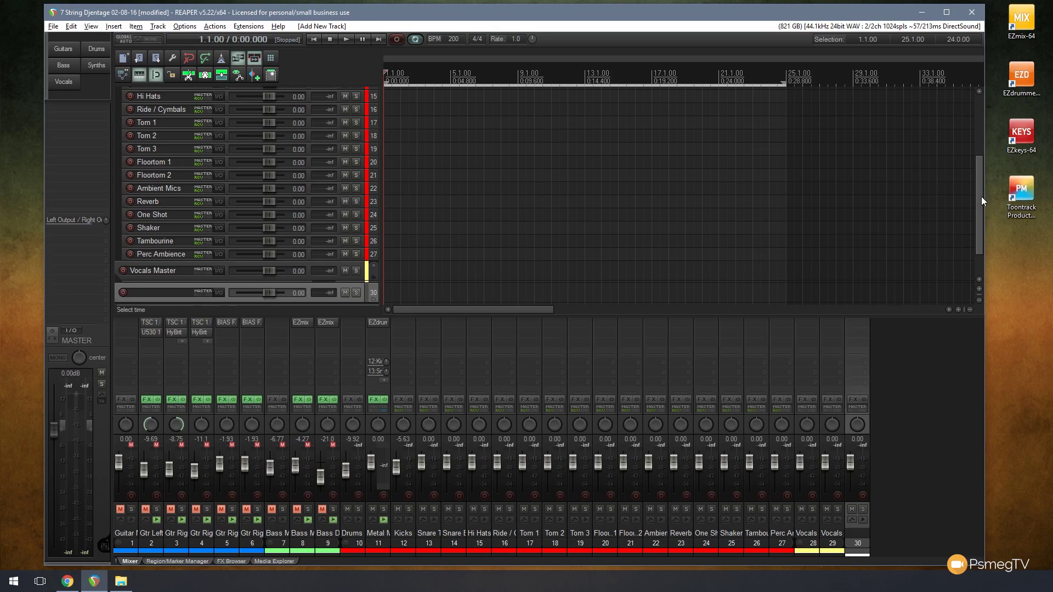
pyautogui.moveTo(982, 196); pyautogui.dragTo(973, 228)
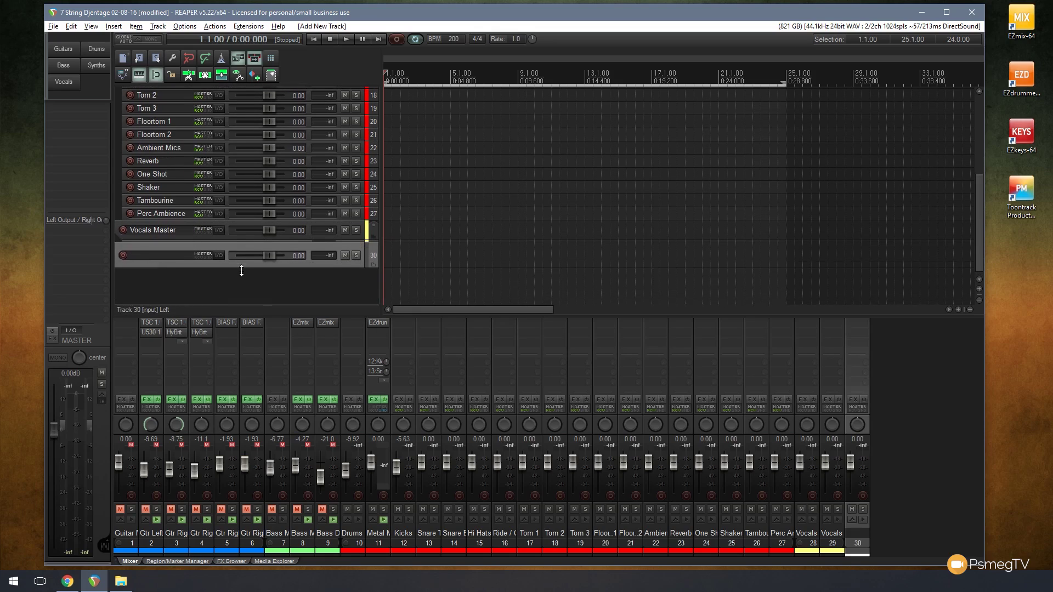
pyautogui.moveTo(242, 271); pyautogui.dragTo(242, 285)
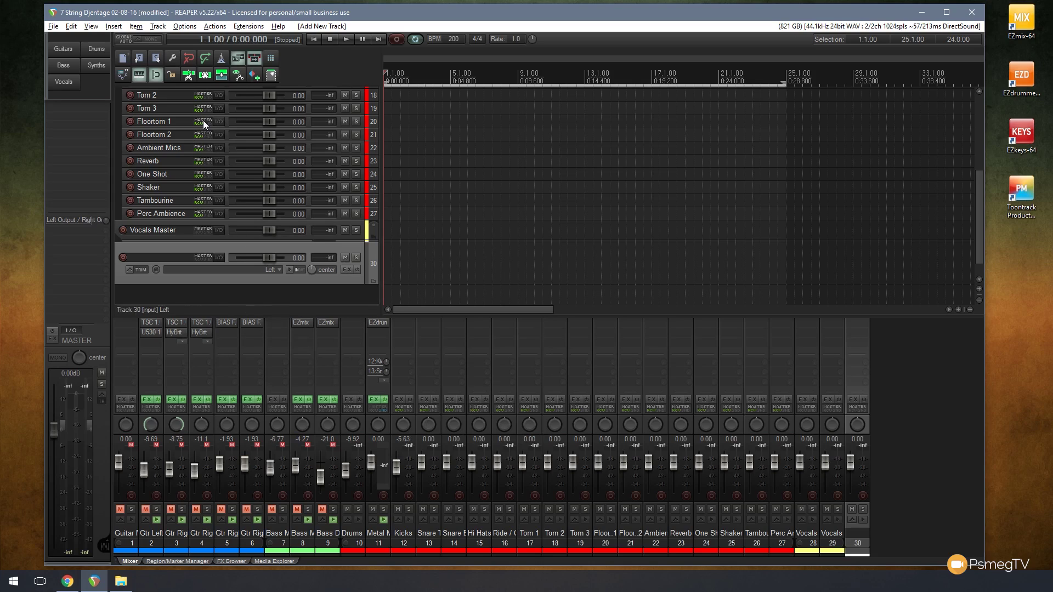
pyautogui.moveTo(199, 137)
# Create a send from the Kicks track to track 30.
pyautogui.moveTo(978, 177); pyautogui.dragTo(969, 134)
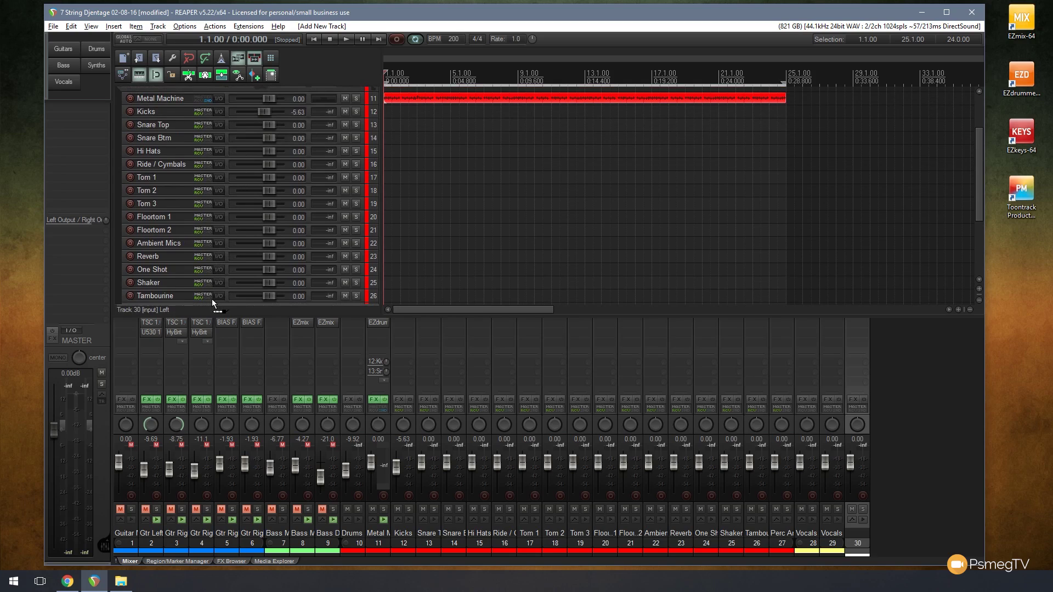
pyautogui.scroll(-3, 212, 302)
pyautogui.scroll(-2, 216, 282)
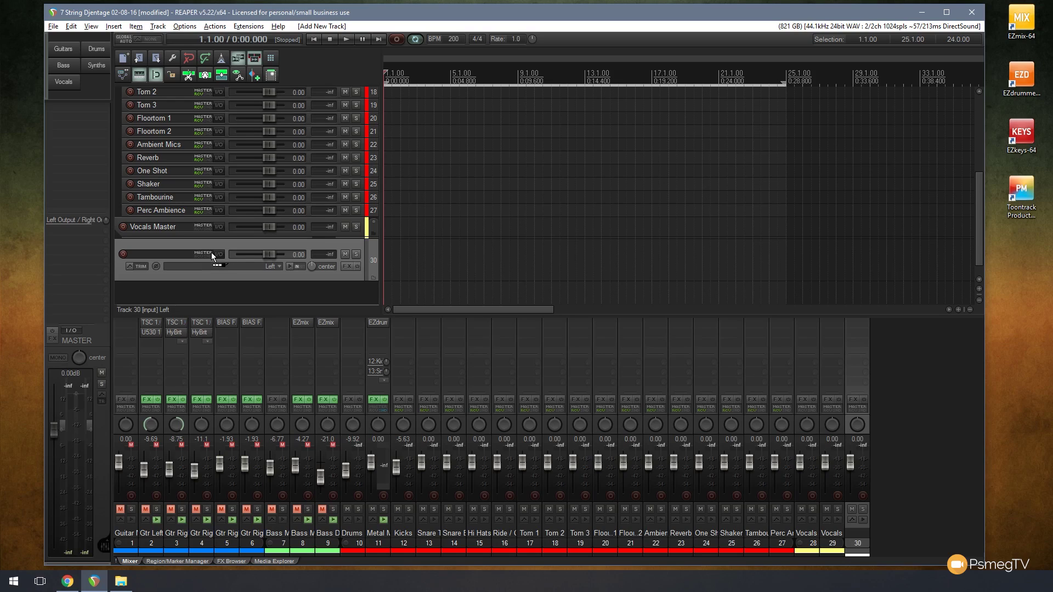
pyautogui.moveTo(212, 253); pyautogui.dragTo(212, 252)
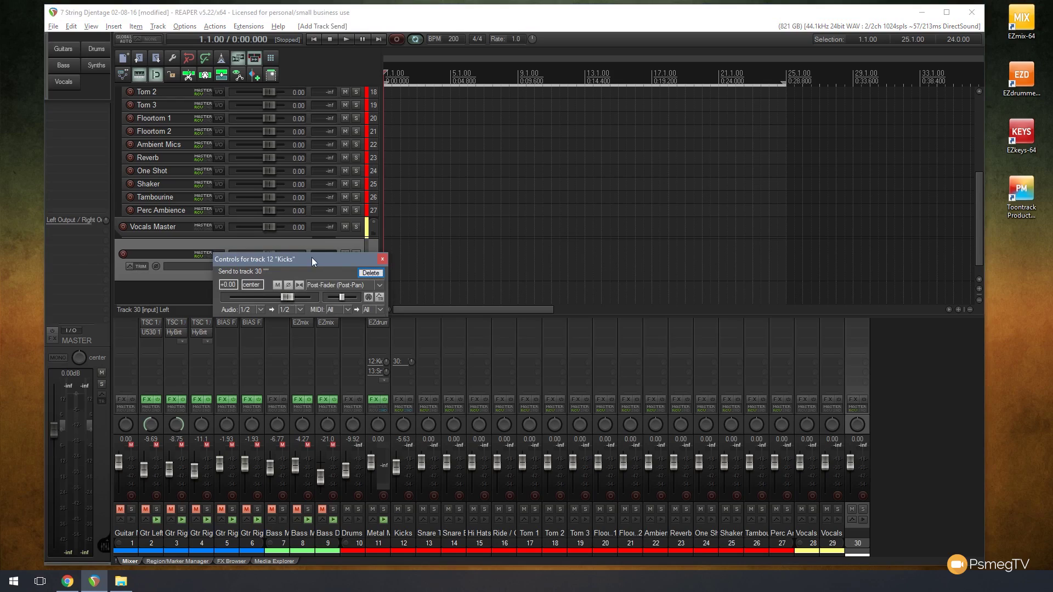
pyautogui.moveTo(311, 258); pyautogui.dragTo(272, 204)
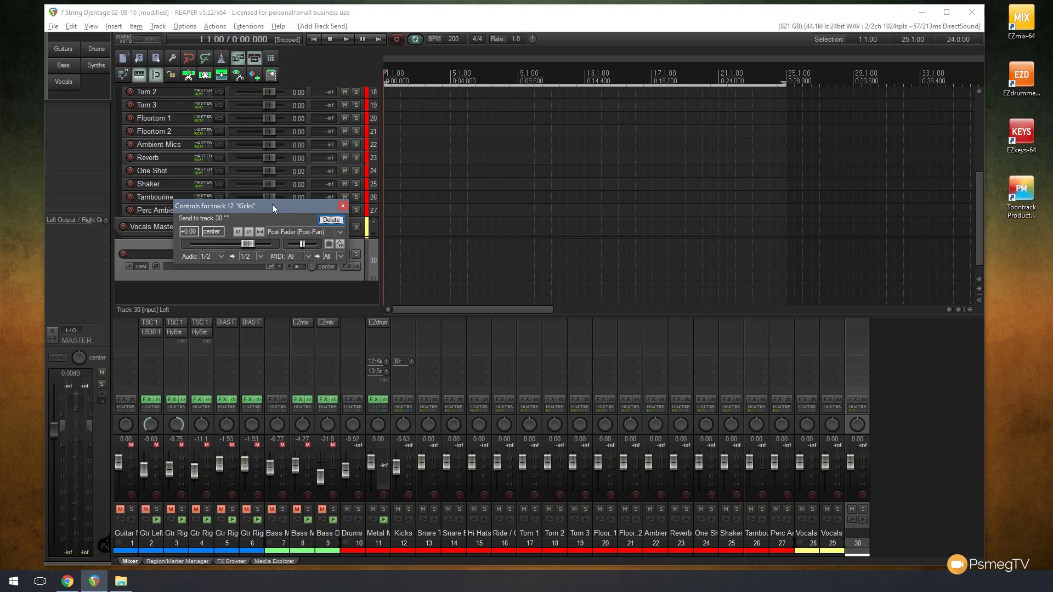
pyautogui.moveTo(273, 207); pyautogui.dragTo(266, 147)
# Rename track 30 to 'Kick Compression'.
pyautogui.doubleClick(166, 252)
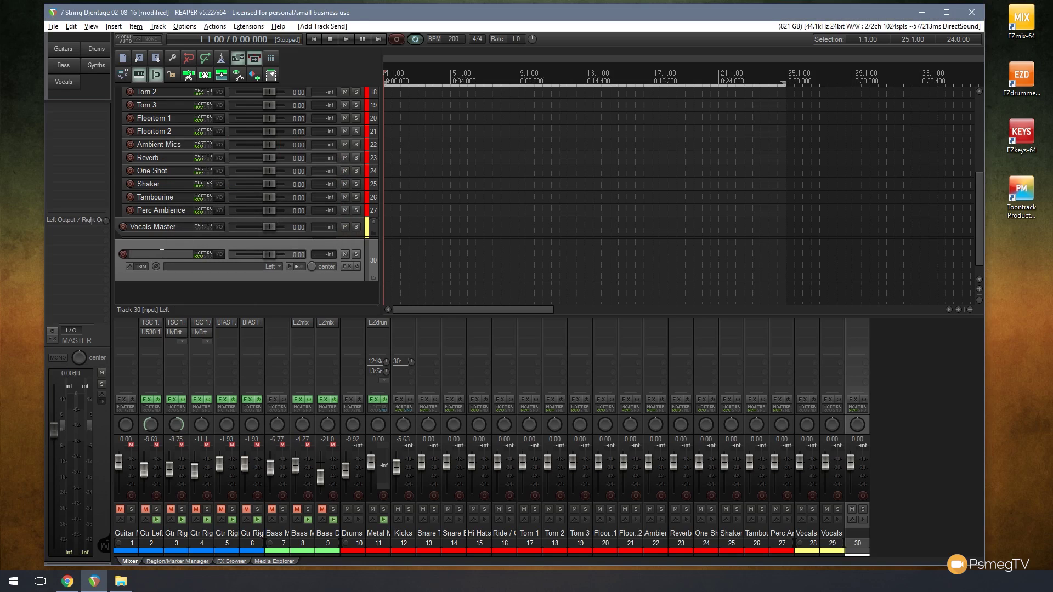
pyautogui.write('Kick Compression')
pyautogui.press('Return')
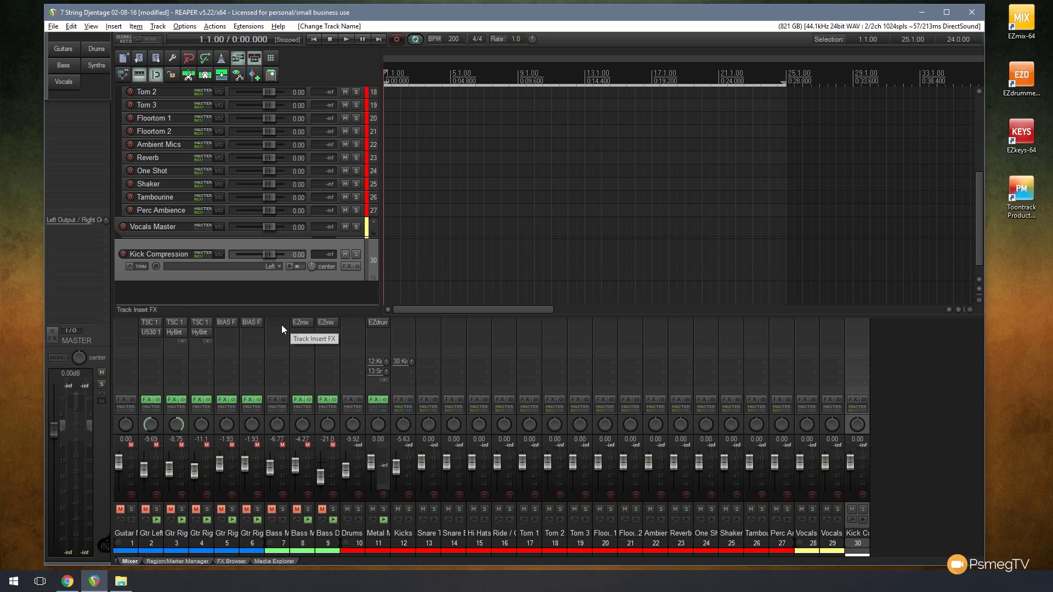
pyautogui.click(219, 254)
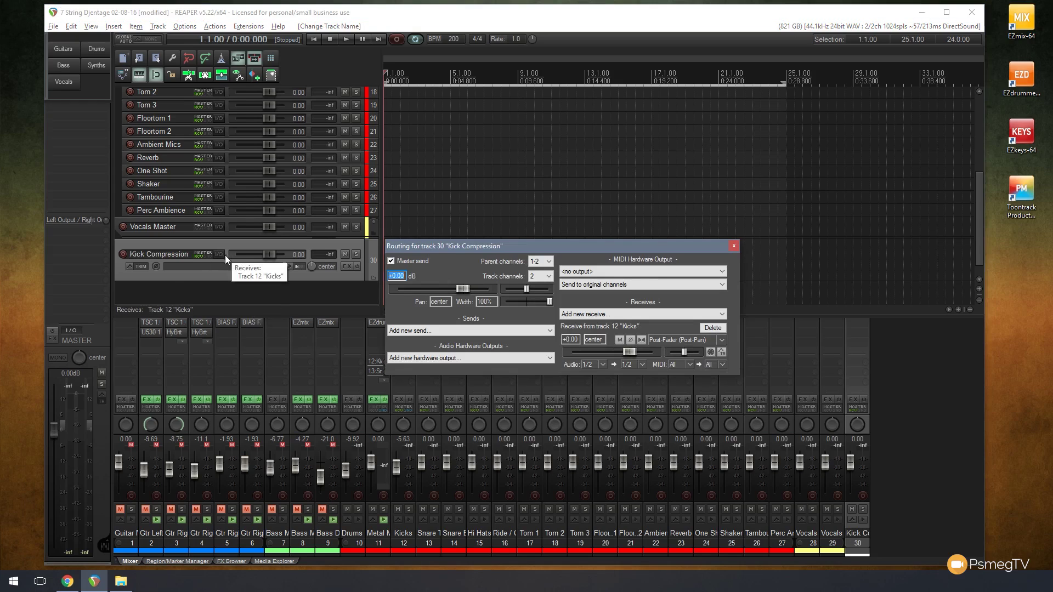
pyautogui.moveTo(569, 249); pyautogui.dragTo(258, 128)
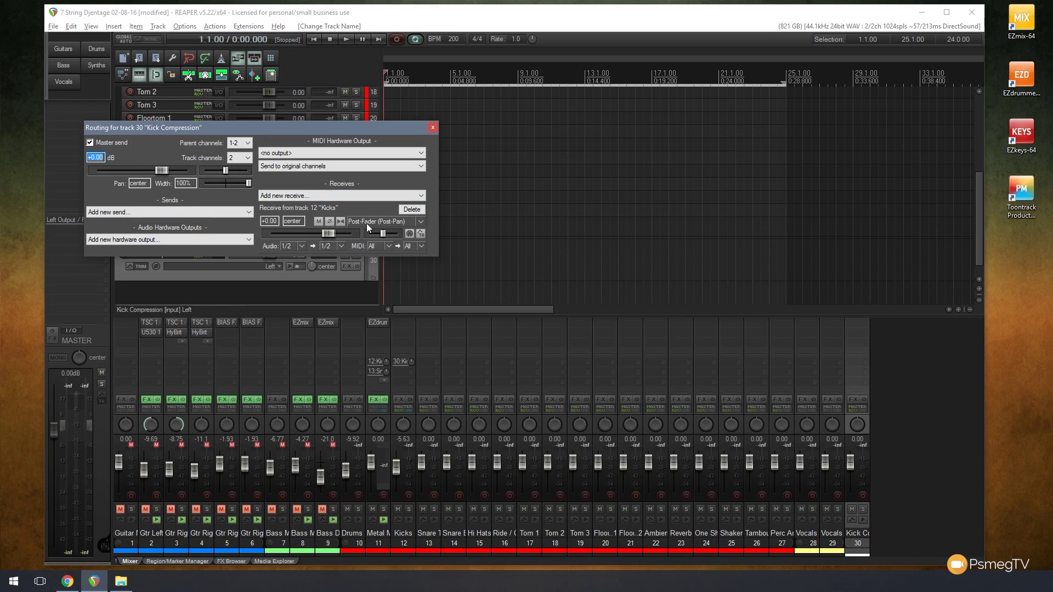
pyautogui.click(421, 224)
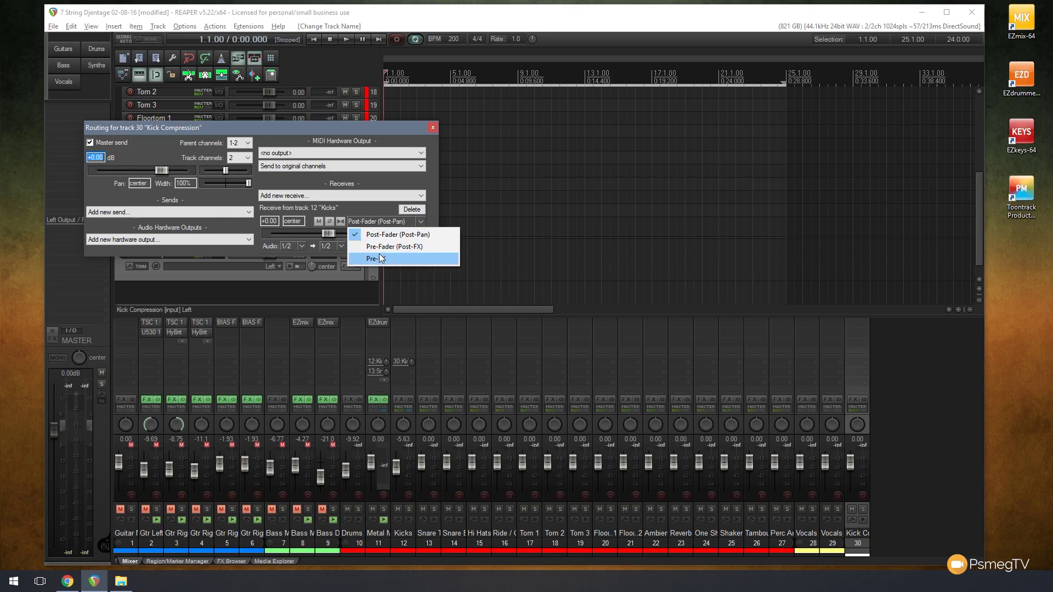
pyautogui.click(229, 255)
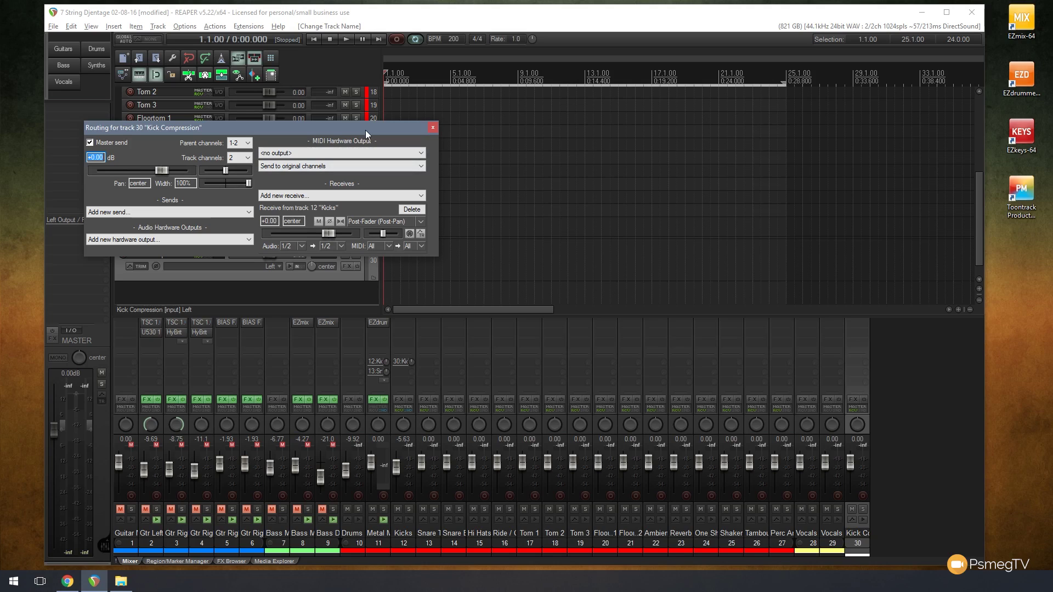
pyautogui.click(433, 130)
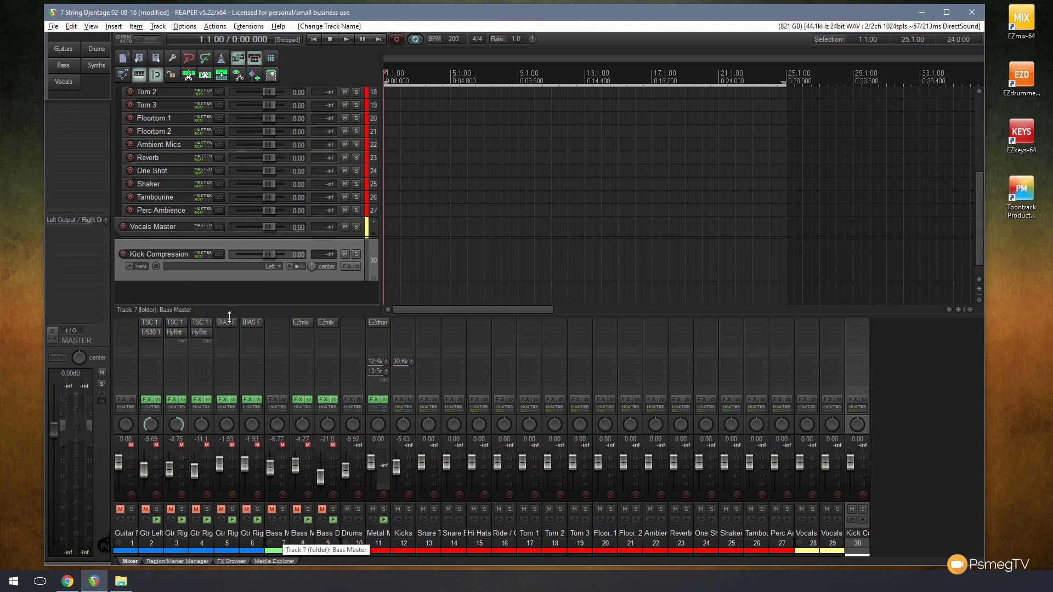
# Mute tracks 10 through 29 together, then unmute the Kicks track.
pyautogui.click(356, 534)
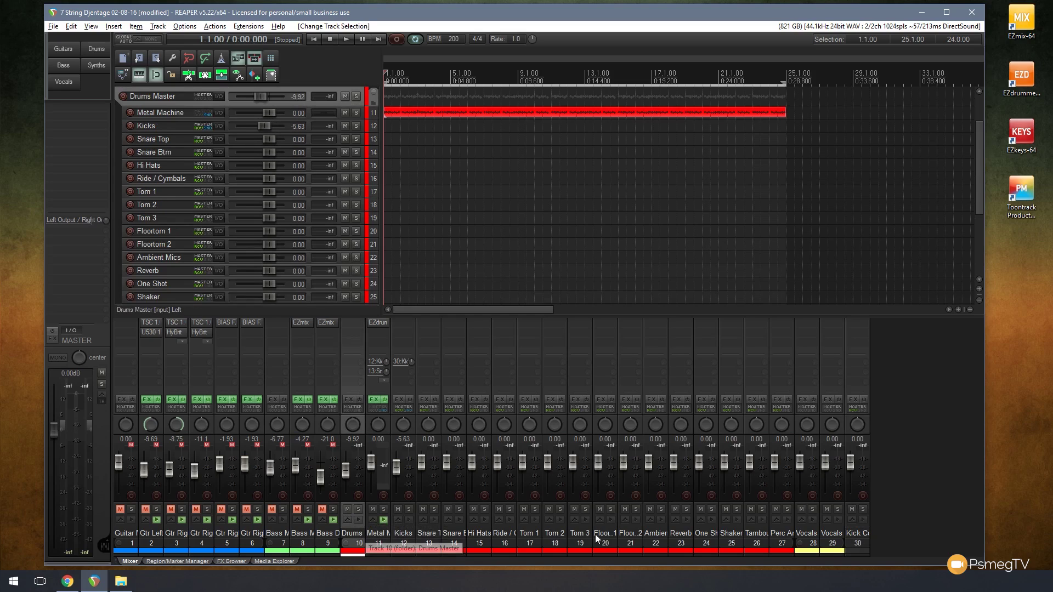
pyautogui.keyDown('shift'); pyautogui.click(821, 536); pyautogui.keyUp('shift')
pyautogui.click(346, 509)
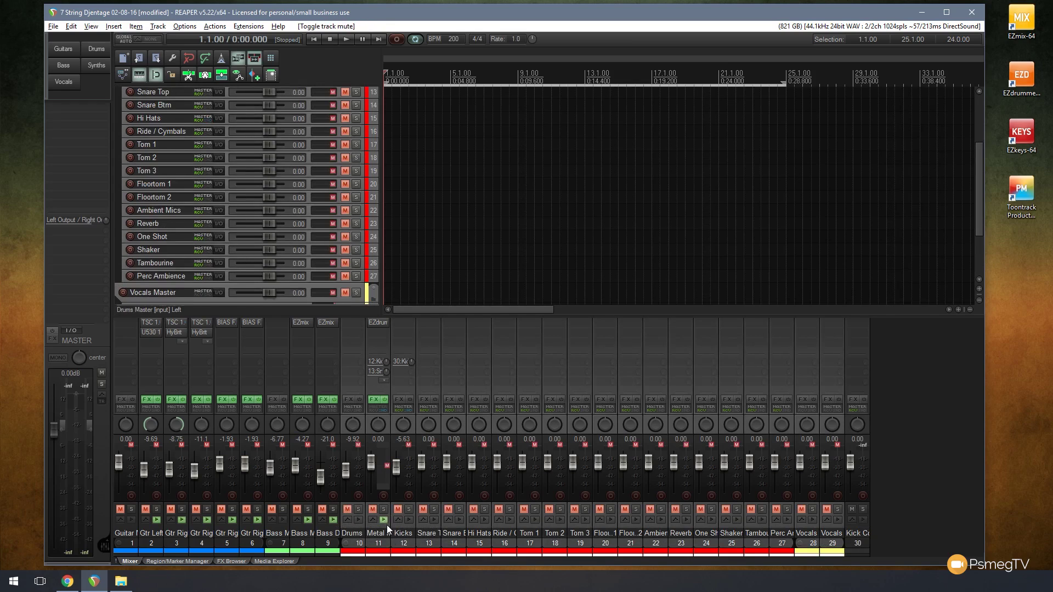
pyautogui.click(421, 543)
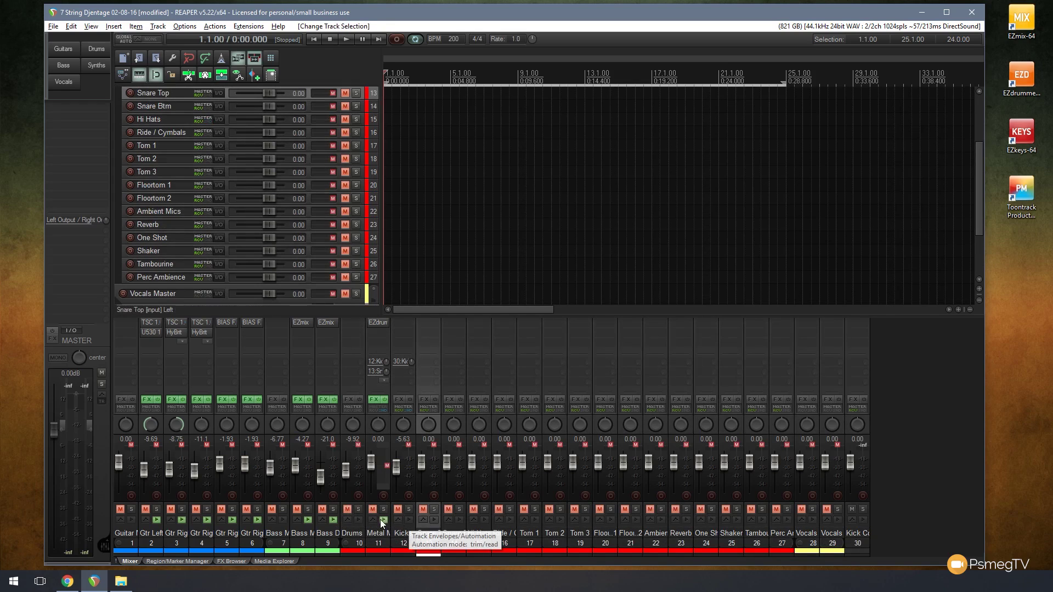
pyautogui.click(396, 509)
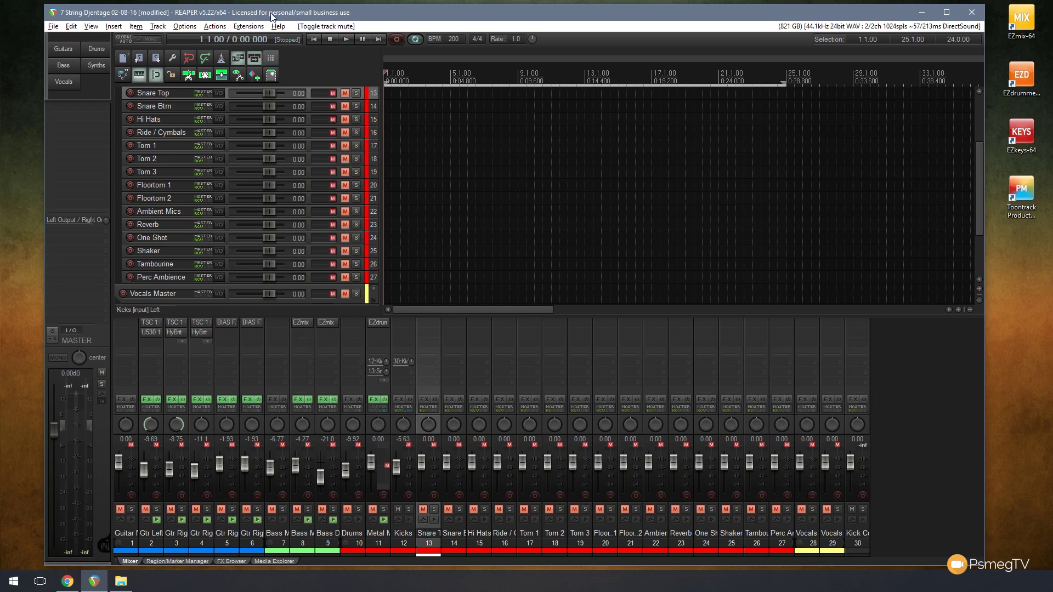
pyautogui.click(346, 40)
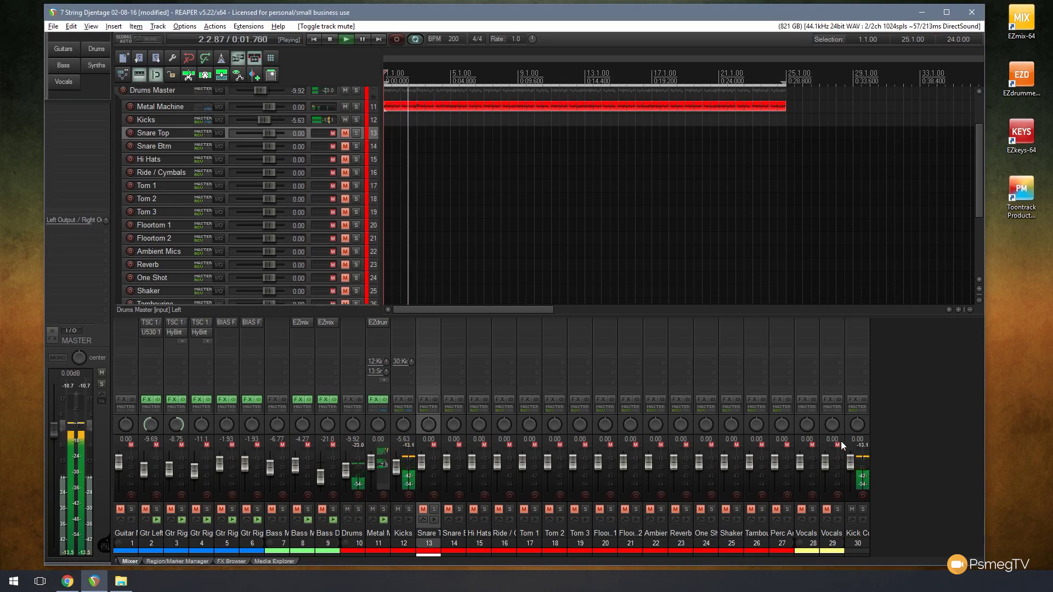
pyautogui.click(864, 511)
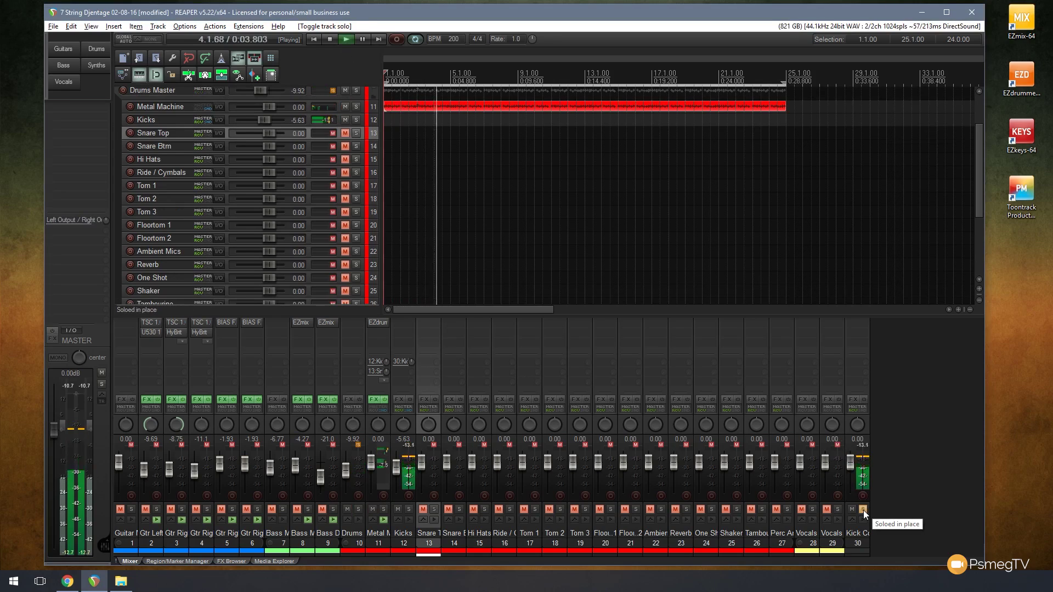
pyautogui.click(864, 510)
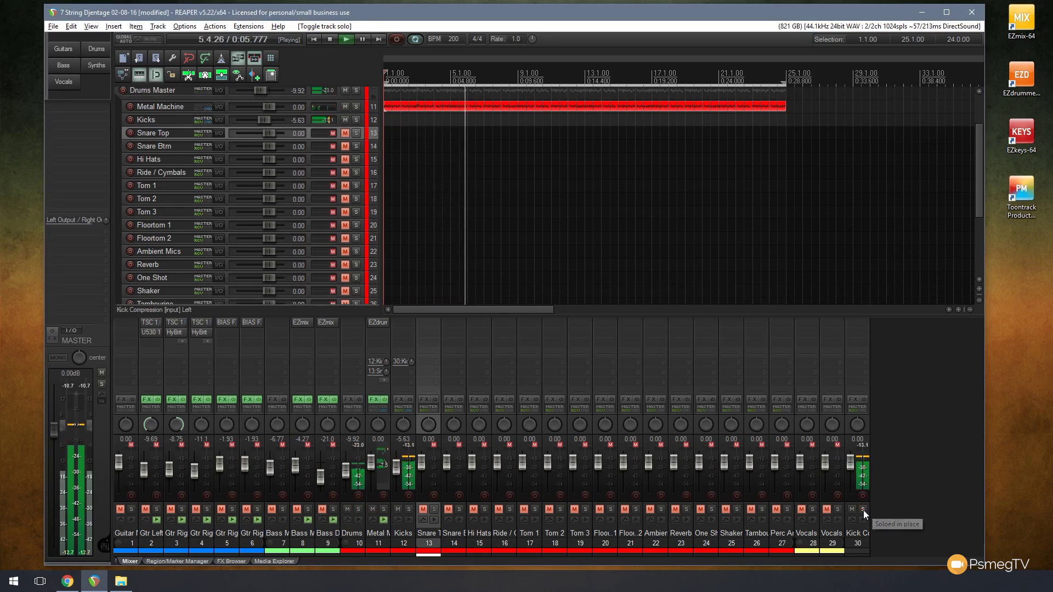
pyautogui.click(330, 38)
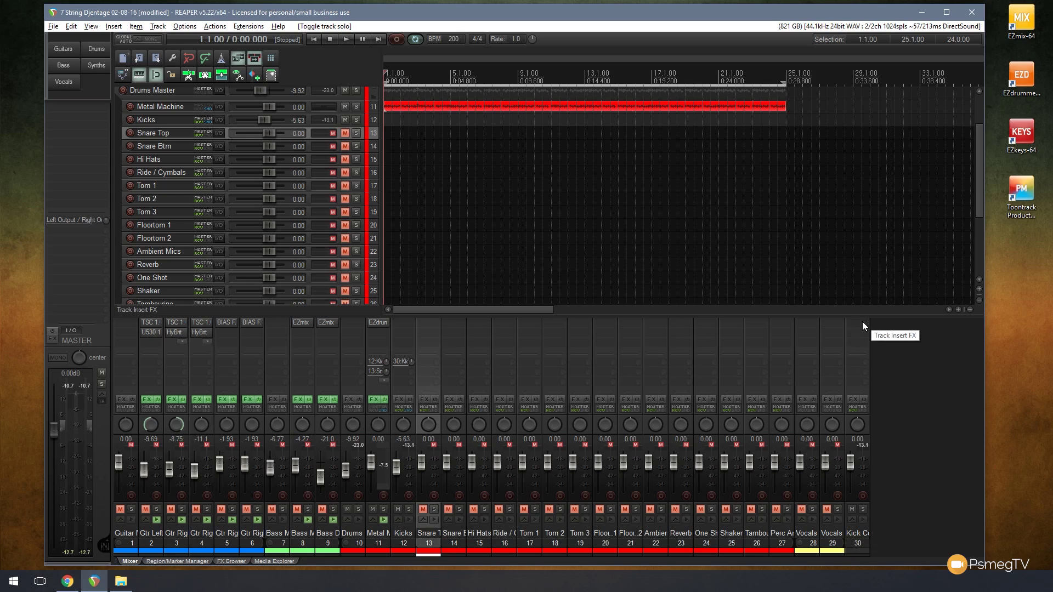
# Put Finality Advanced on the Kick Compression track with its full interface, and solo that track.
pyautogui.hotkey('ctrl', 'alt', 'f')
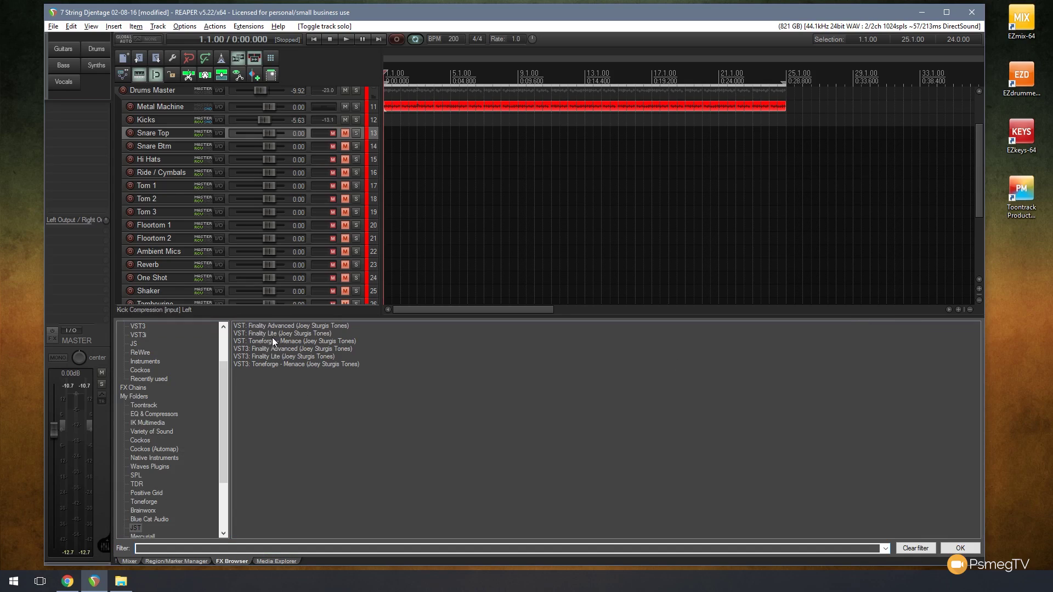
pyautogui.doubleClick(262, 325)
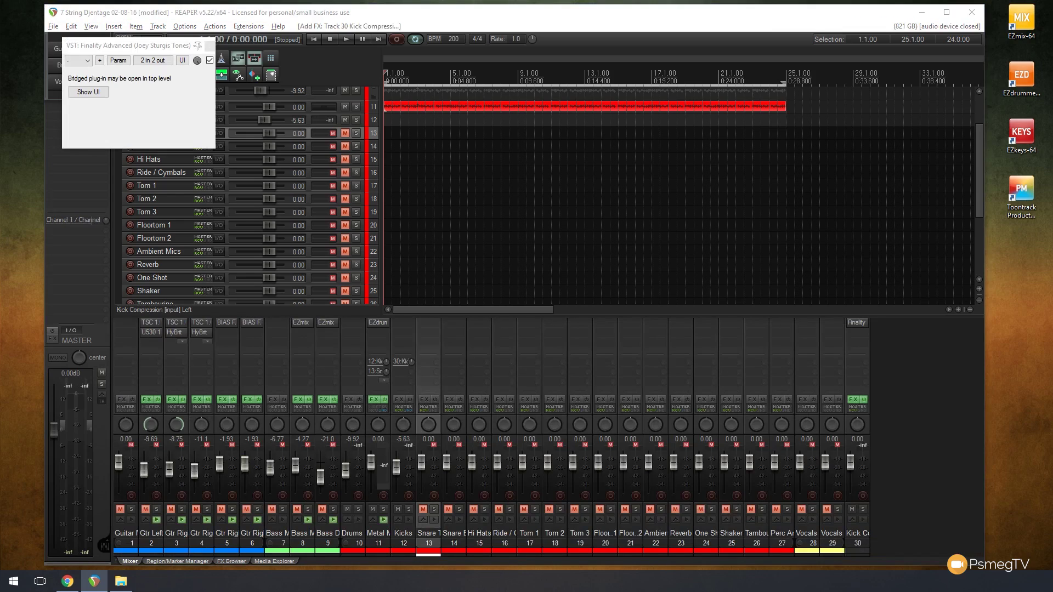
pyautogui.moveTo(259, 124); pyautogui.dragTo(296, 65)
pyautogui.click(210, 45)
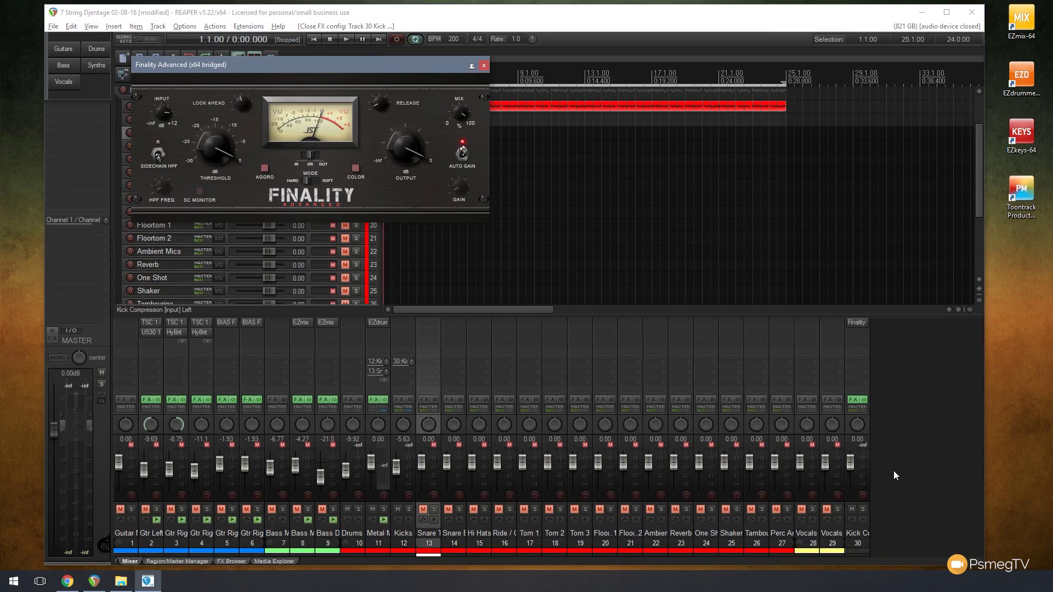
pyautogui.click(864, 510)
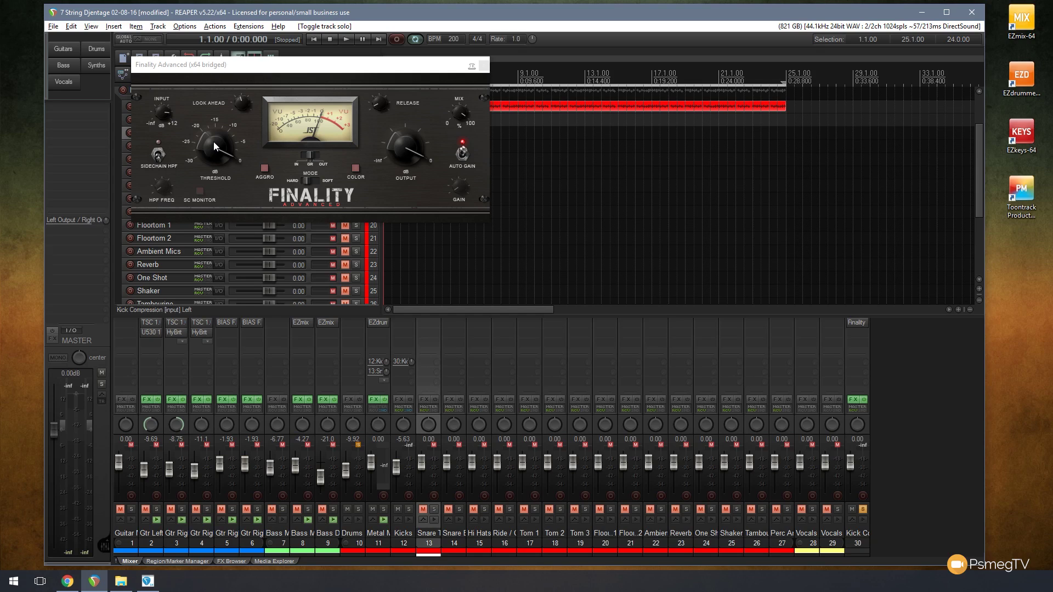
# Start playback and pull Finality's threshold and output down.
pyautogui.click(213, 141)
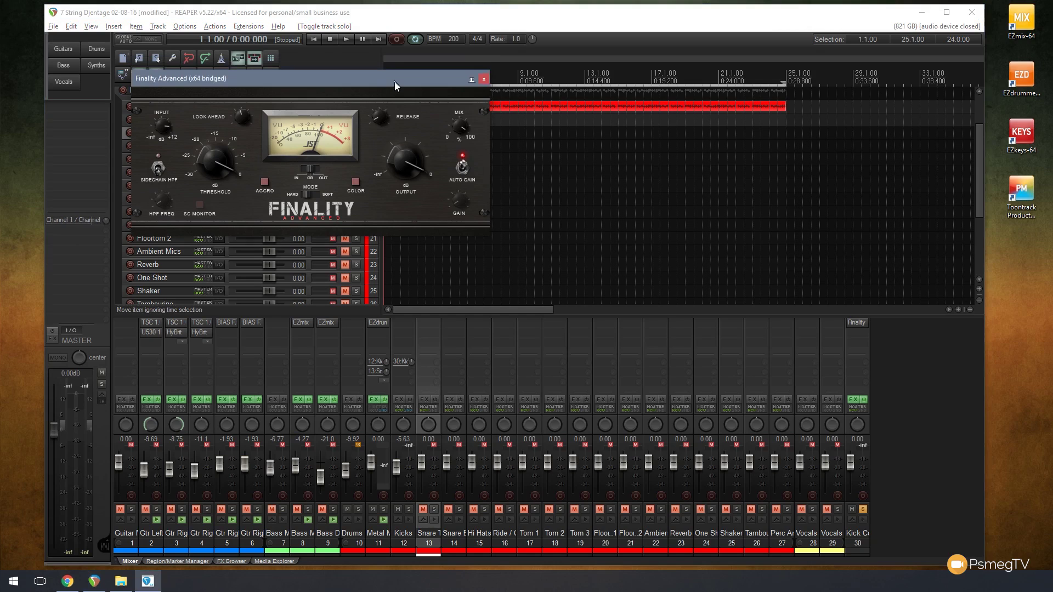
pyautogui.click(350, 40)
pyautogui.moveTo(213, 179); pyautogui.dragTo(237, 374)
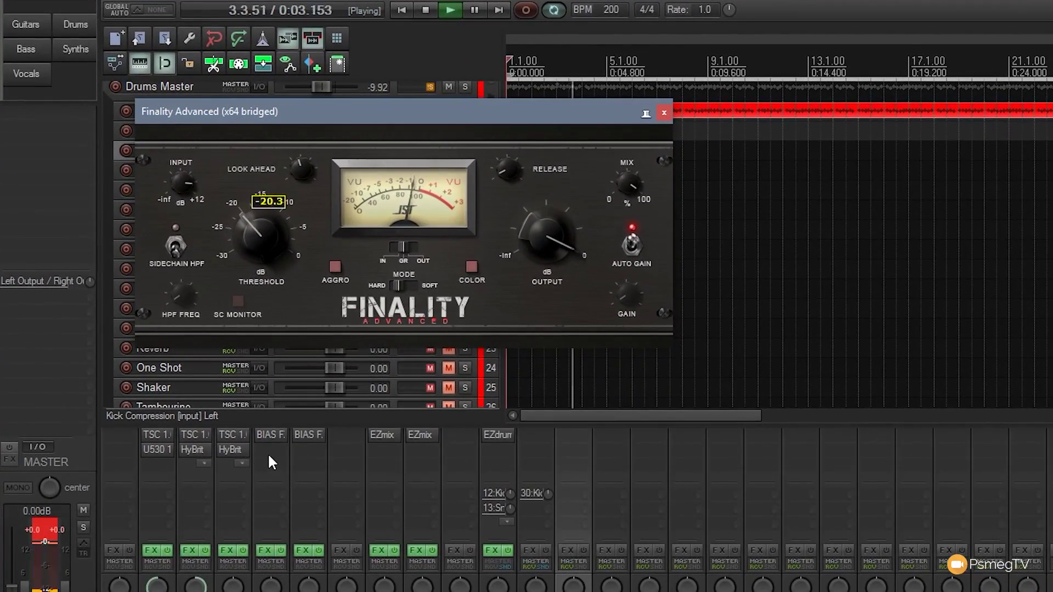
pyautogui.moveTo(528, 229); pyautogui.dragTo(523, 347)
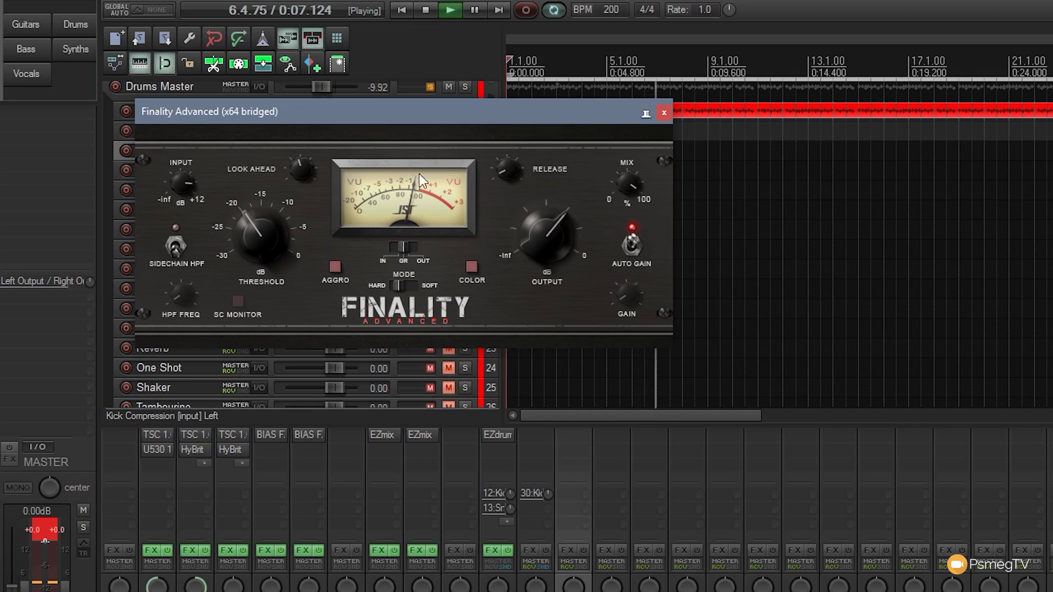
pyautogui.moveTo(374, 107); pyautogui.dragTo(416, 127)
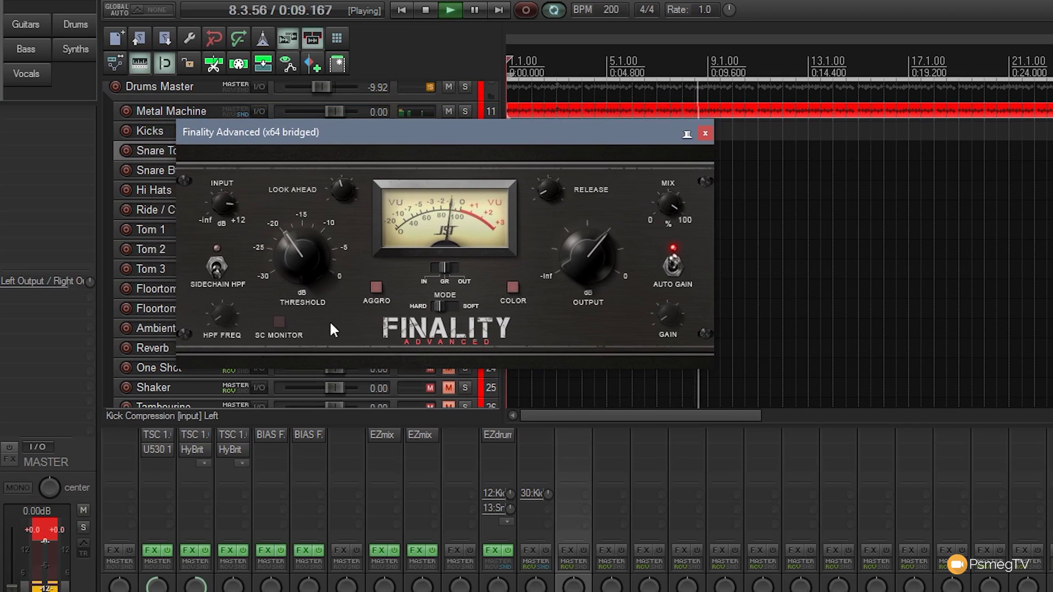
# Enable Aggro, try Color briefly, lower threshold and output further to about -15.3, then stop playback.
pyautogui.click(376, 287)
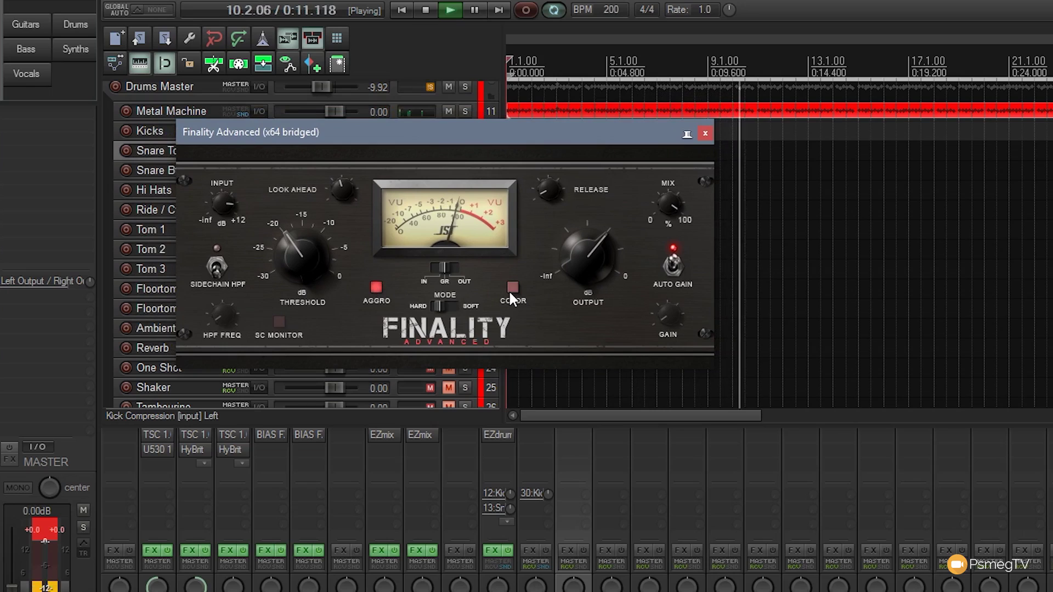
pyautogui.click(512, 289)
pyautogui.moveTo(289, 234); pyautogui.dragTo(284, 291)
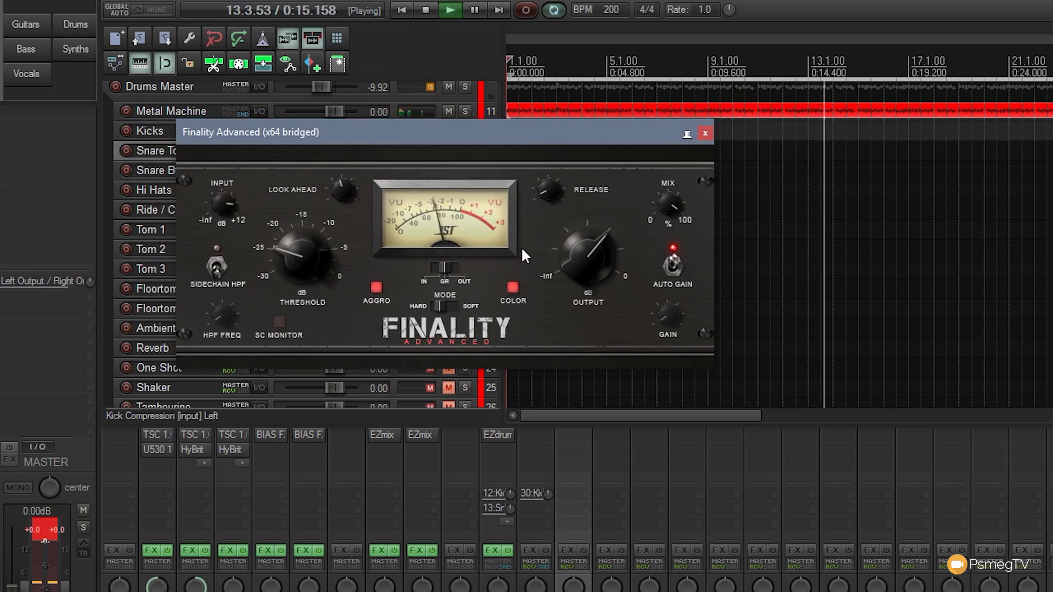
pyautogui.moveTo(582, 253); pyautogui.dragTo(580, 313)
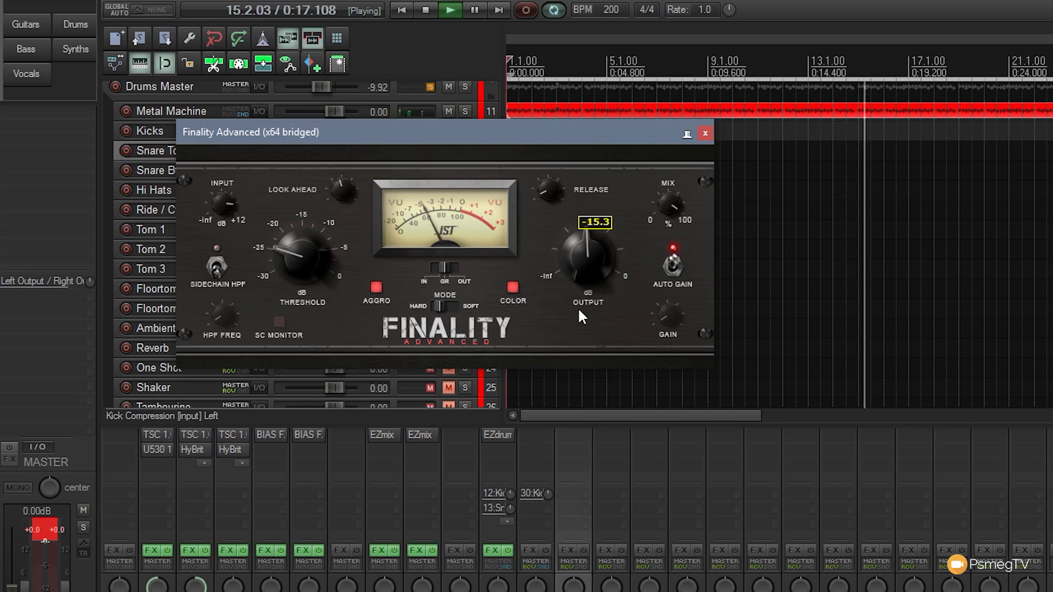
pyautogui.click(514, 286)
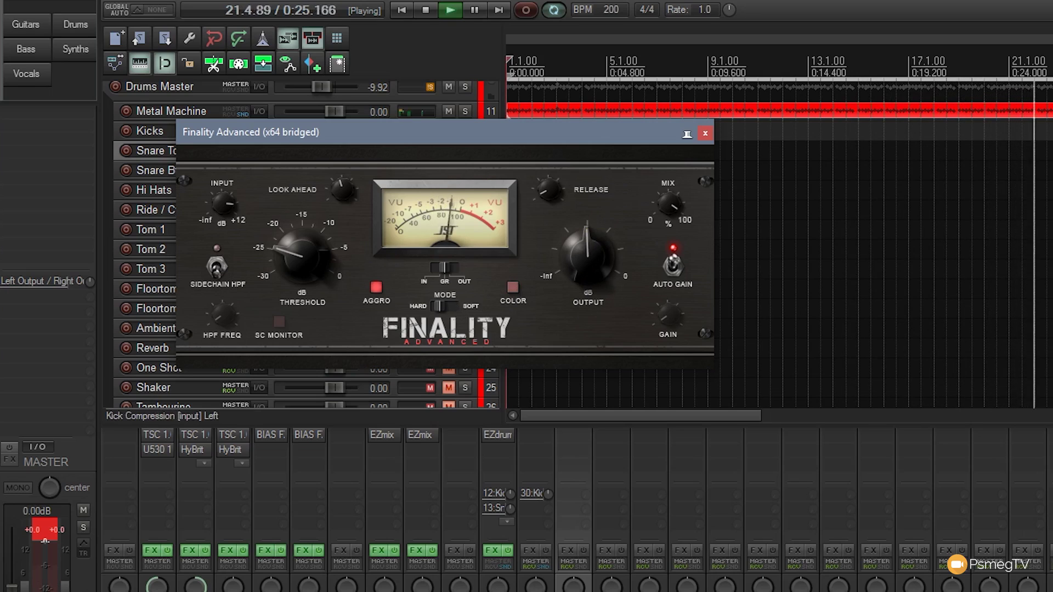
pyautogui.click(956, 375)
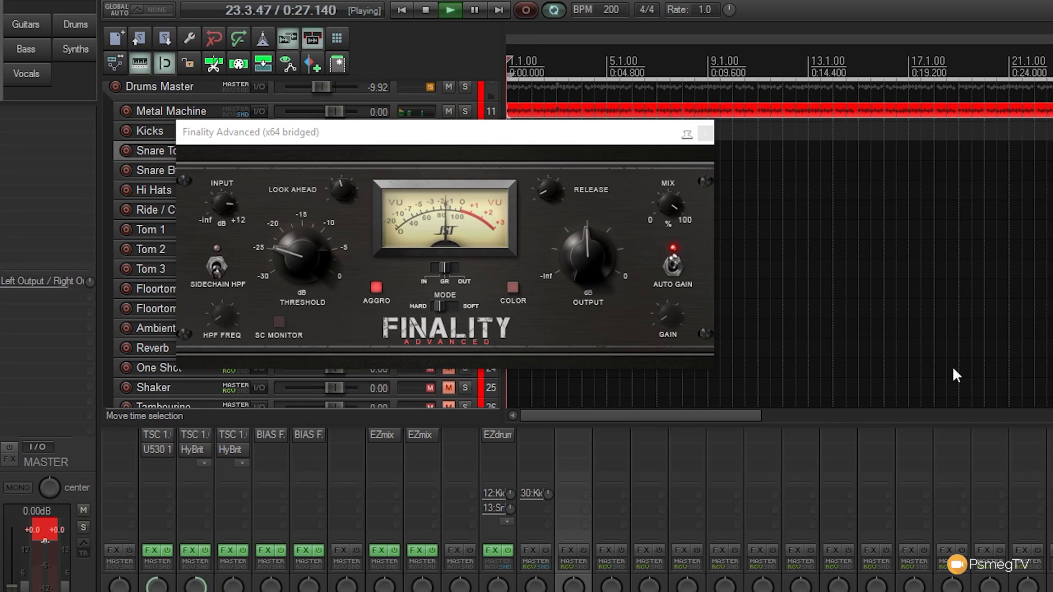
pyautogui.moveTo(568, 248); pyautogui.dragTo(571, 264)
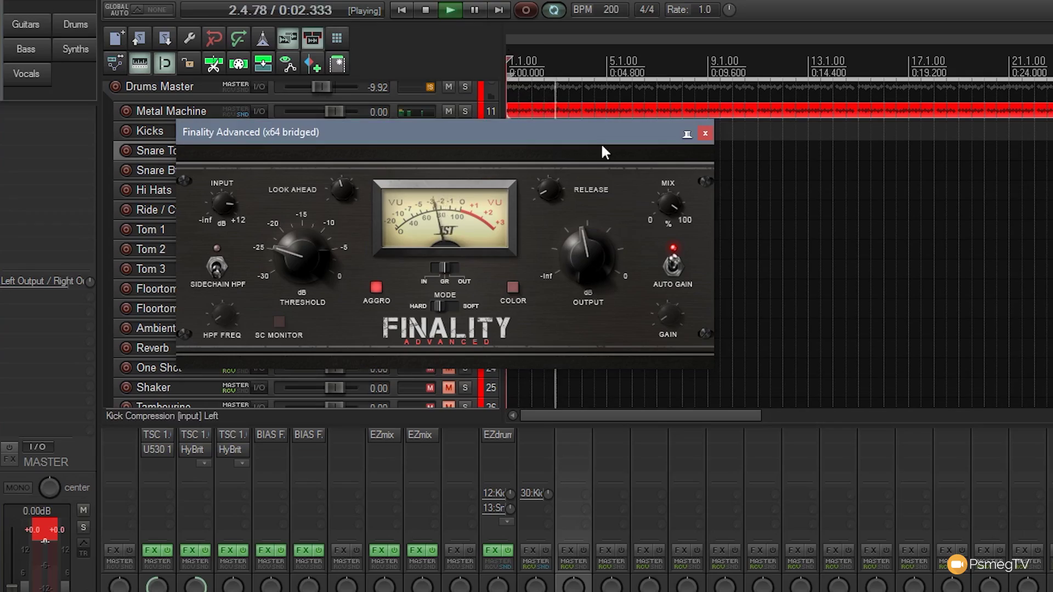
pyautogui.click(417, 8)
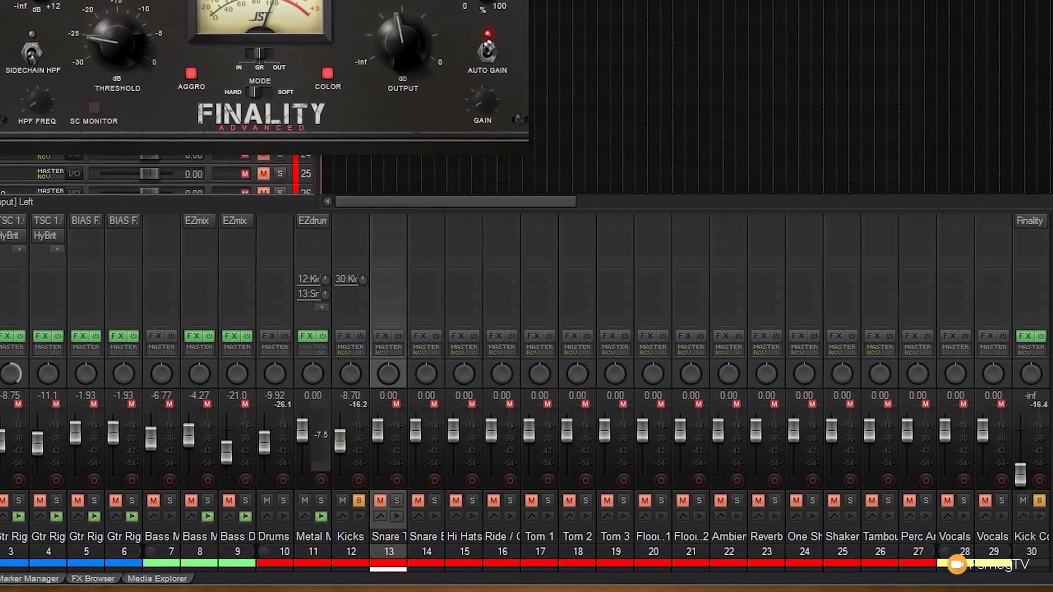
# During playback, raise Kick Compression from silence, compare with Kicks solo toggled, and settle it at -6.35 dB.
pyautogui.press('space')
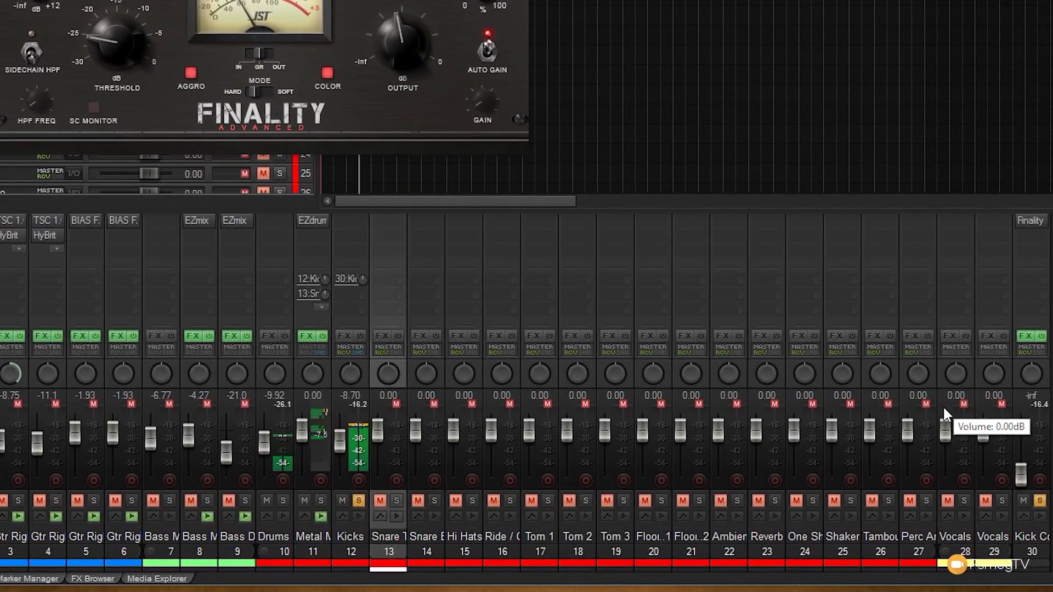
pyautogui.moveTo(1021, 479); pyautogui.dragTo(1015, 433)
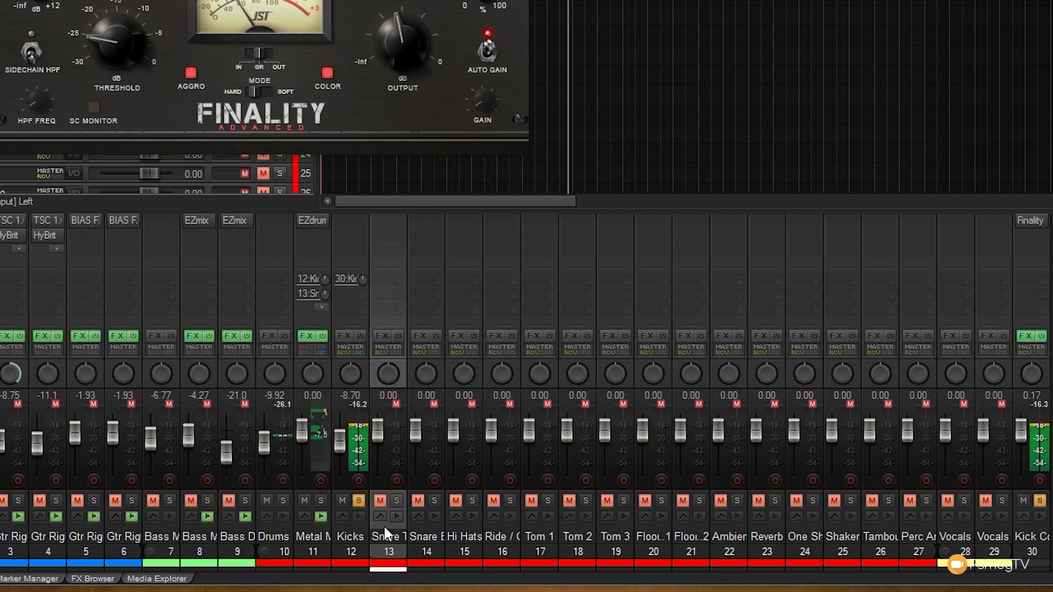
pyautogui.click(359, 500)
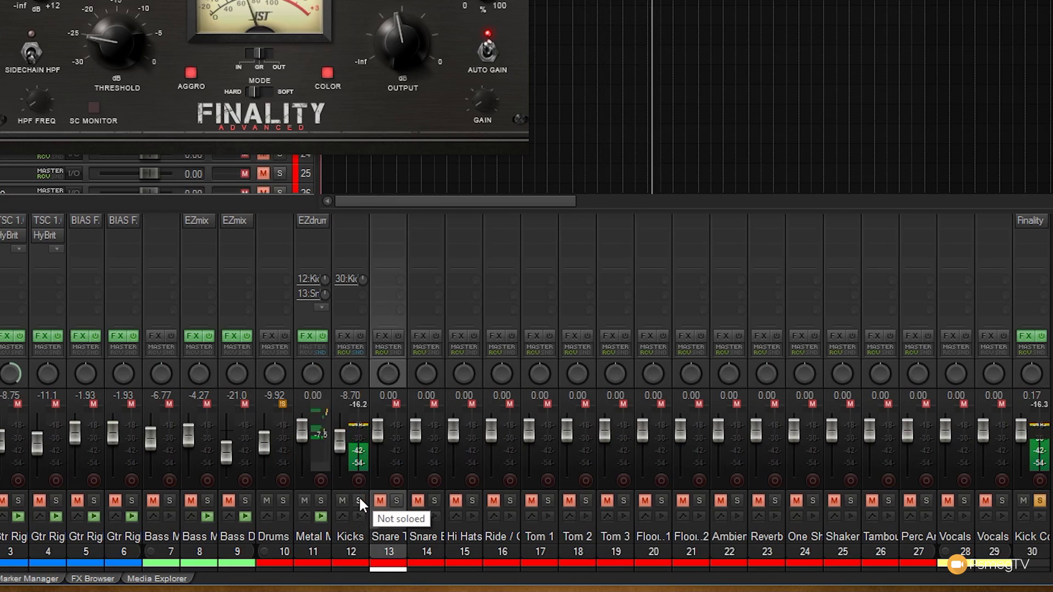
pyautogui.click(359, 500)
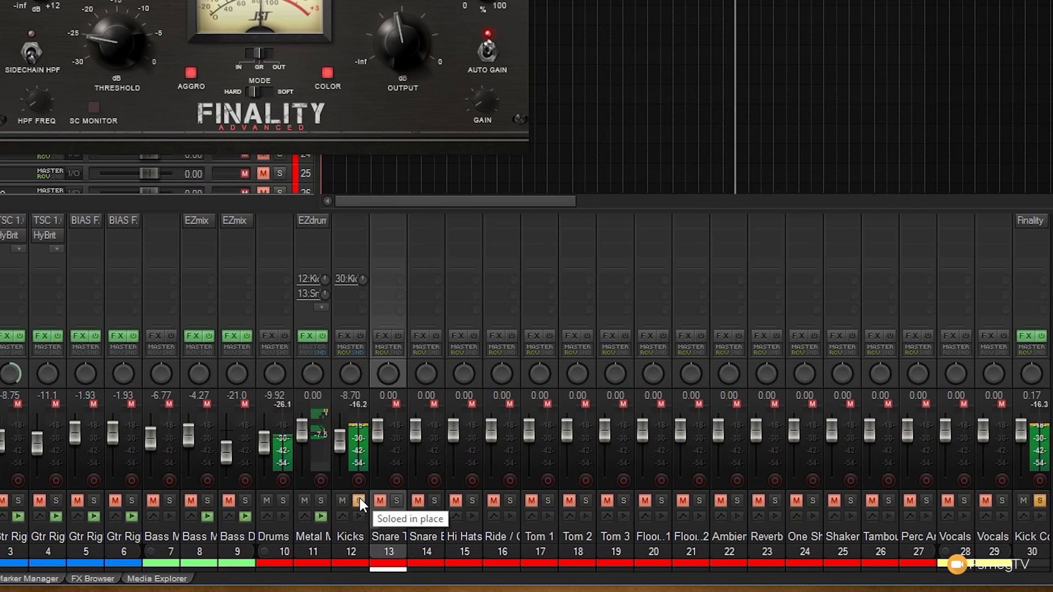
pyautogui.click(359, 500)
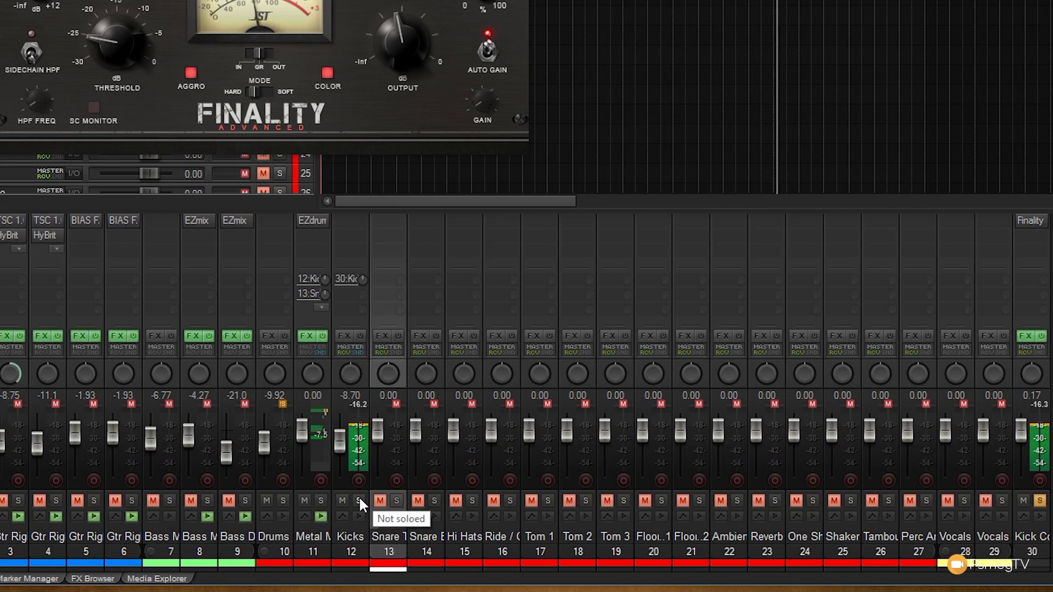
pyautogui.click(360, 500)
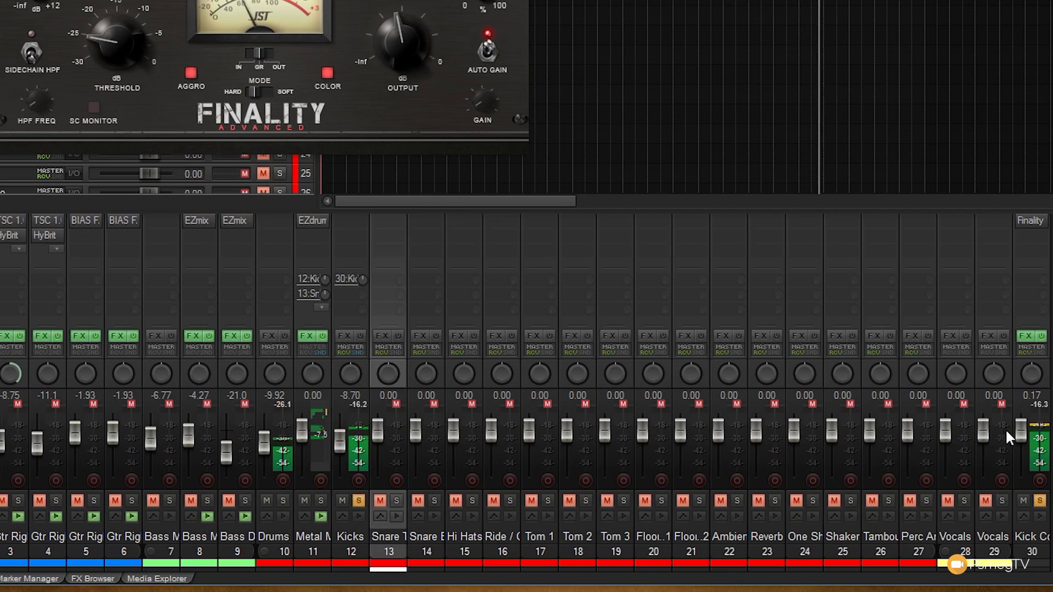
pyautogui.moveTo(1021, 434); pyautogui.dragTo(1021, 435)
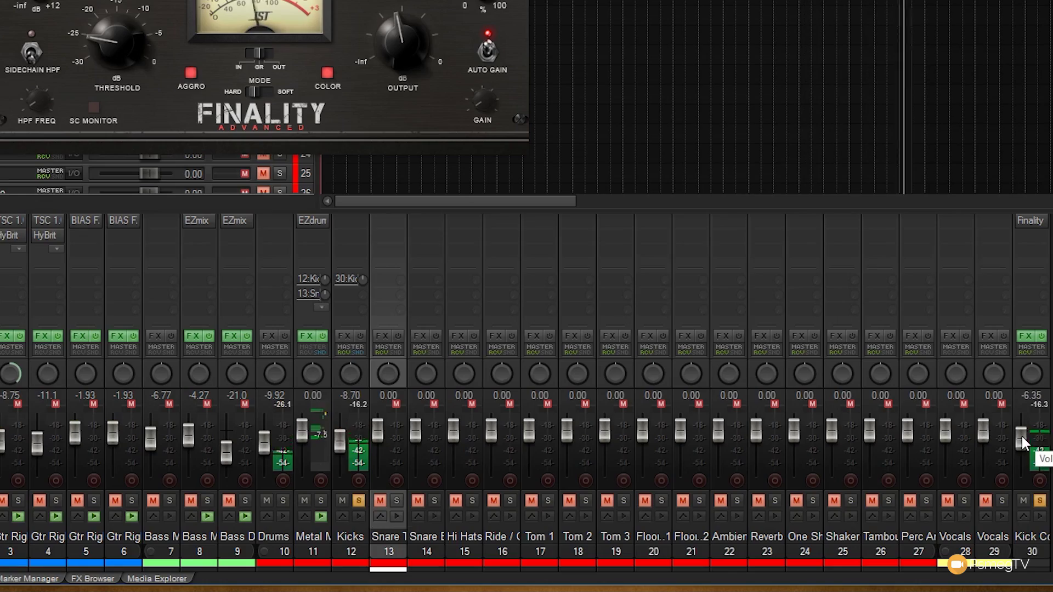
pyautogui.press('space')
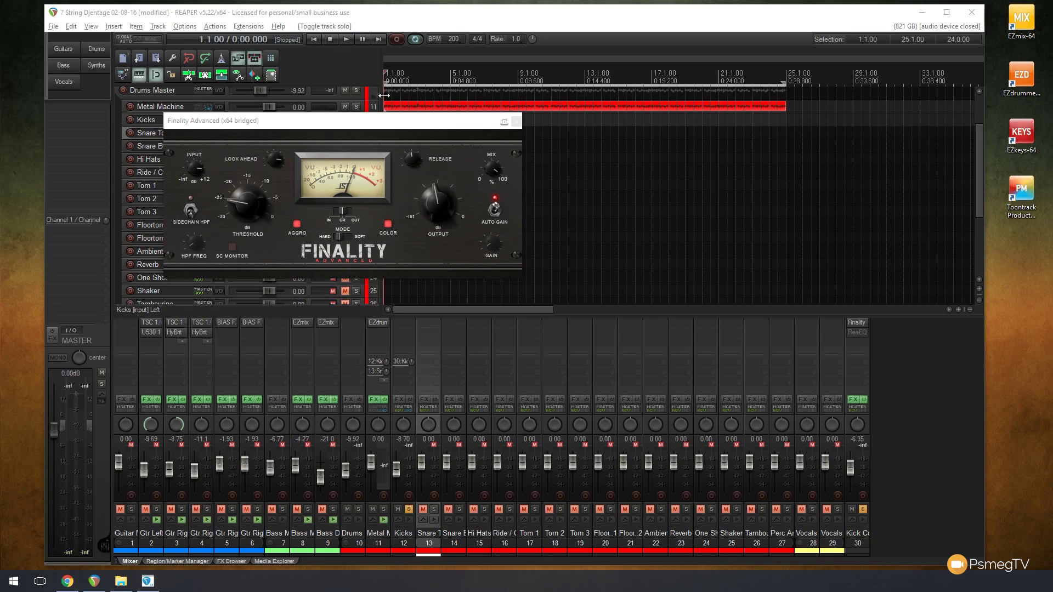
# Check ReaEQ's 48.9 Hz low and 2703.9 Hz high shelf boosts, unsolo Kicks, and enable the EQ.
pyautogui.click(518, 121)
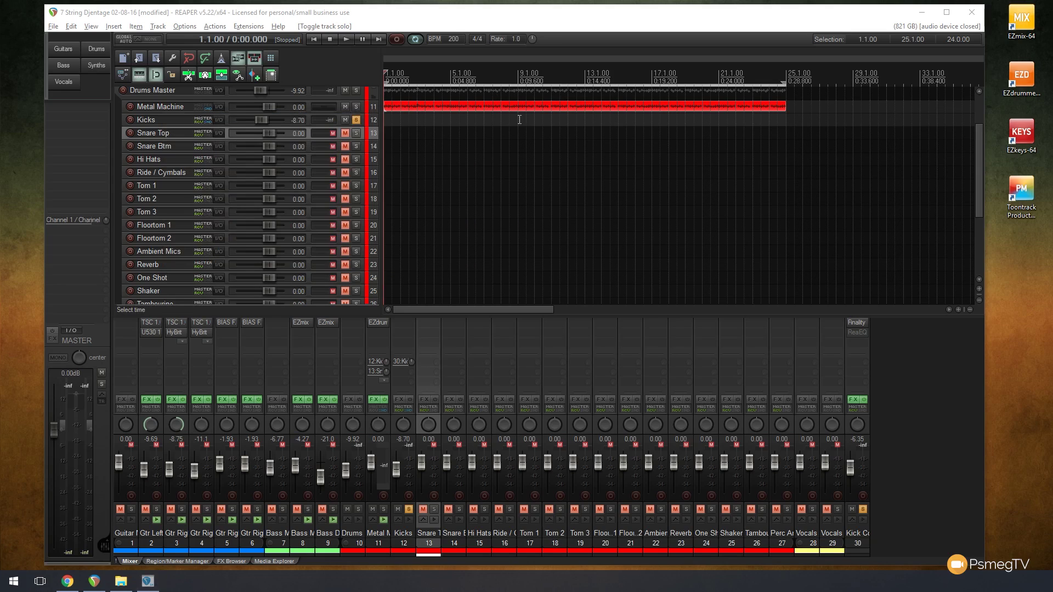
pyautogui.click(857, 332)
pyautogui.moveTo(710, 78); pyautogui.dragTo(347, 104)
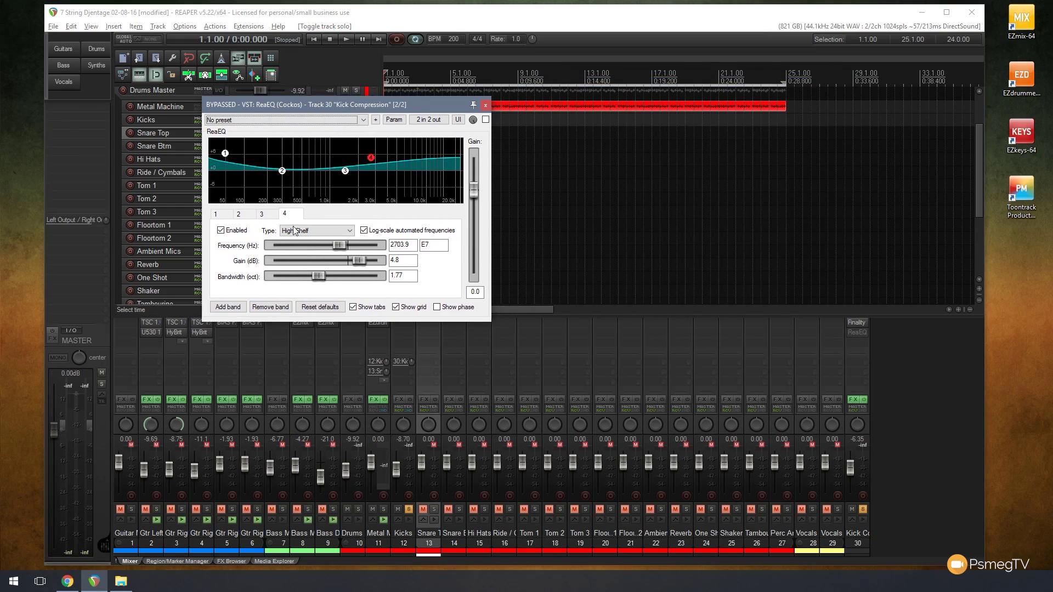
pyautogui.click(228, 159)
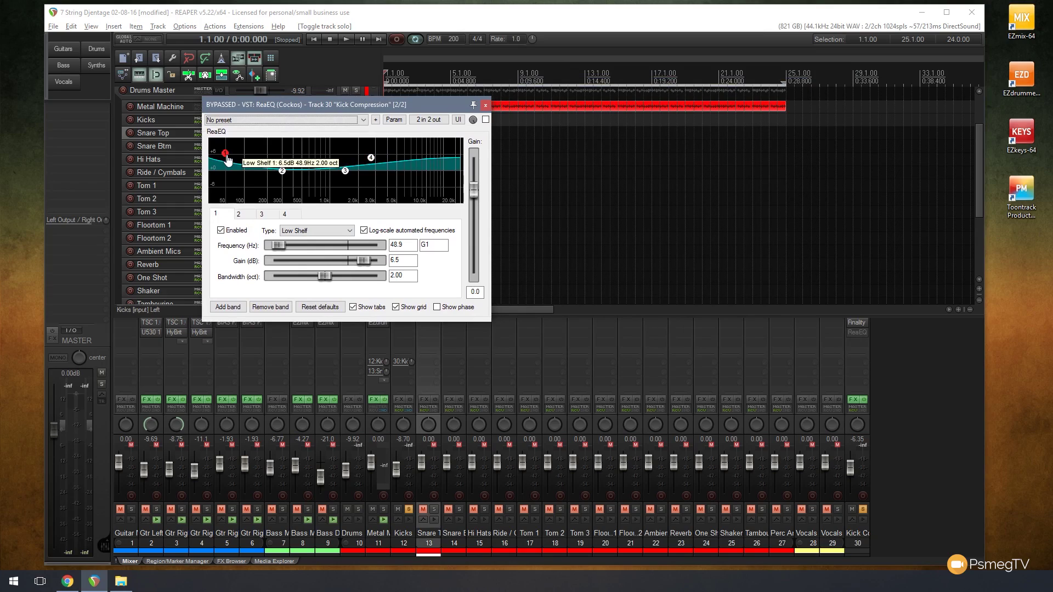
pyautogui.click(372, 159)
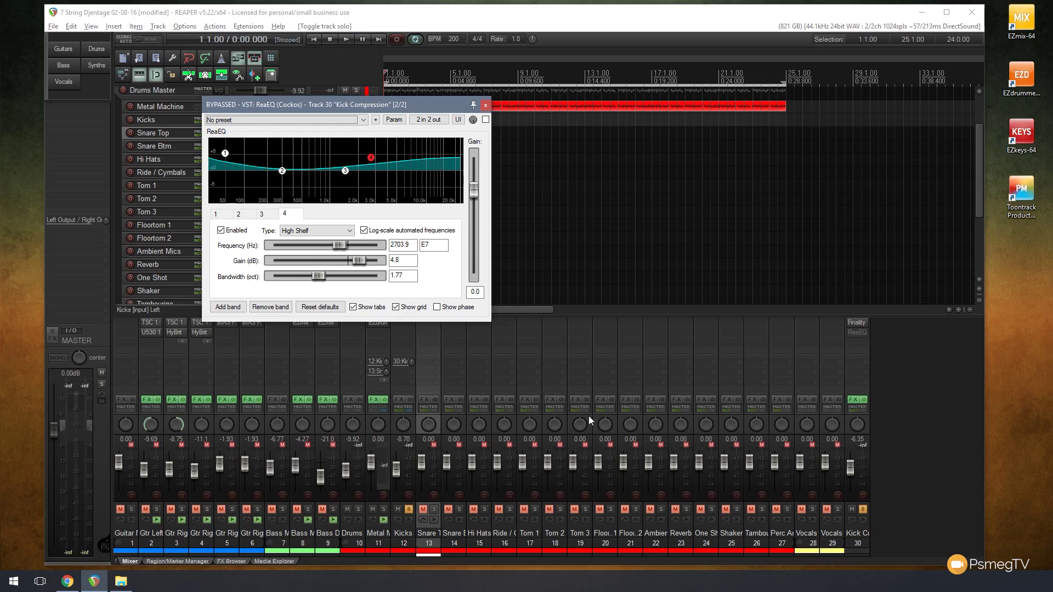
pyautogui.click(409, 509)
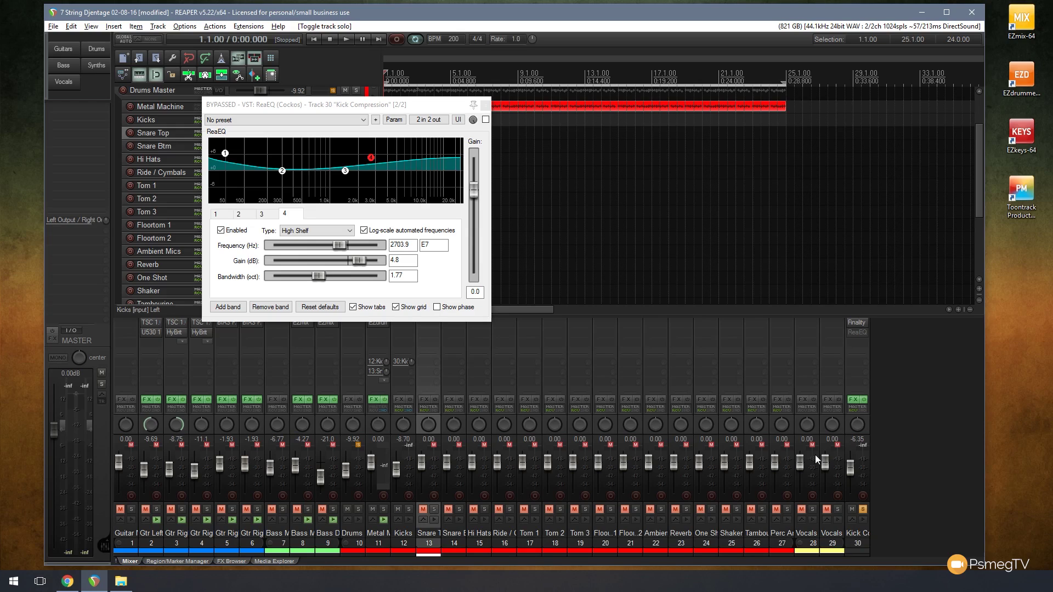
pyautogui.keyDown('shift'); pyautogui.click(863, 333); pyautogui.keyUp('shift')
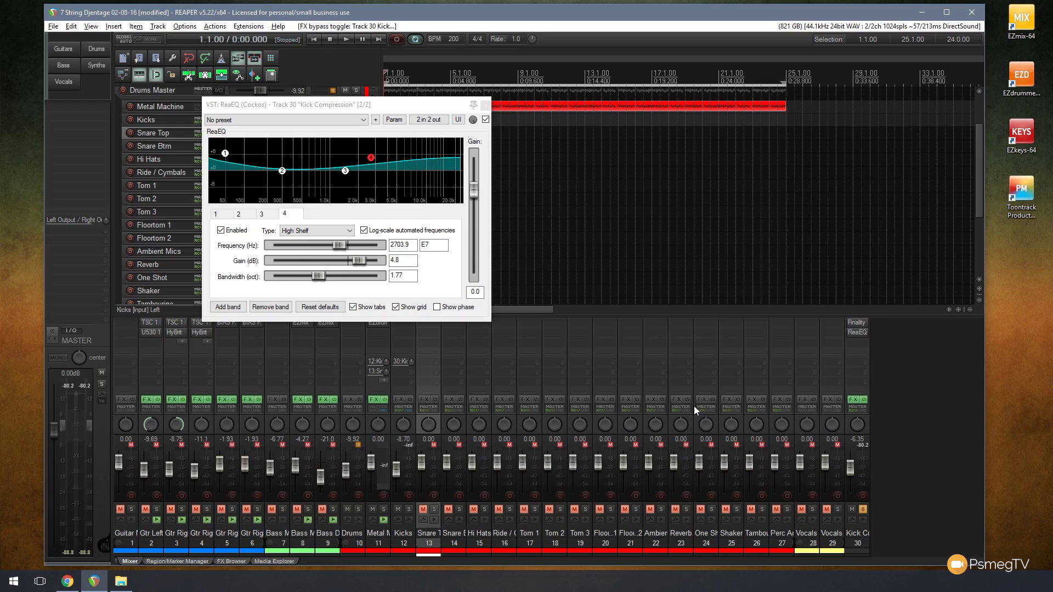
pyautogui.click(350, 41)
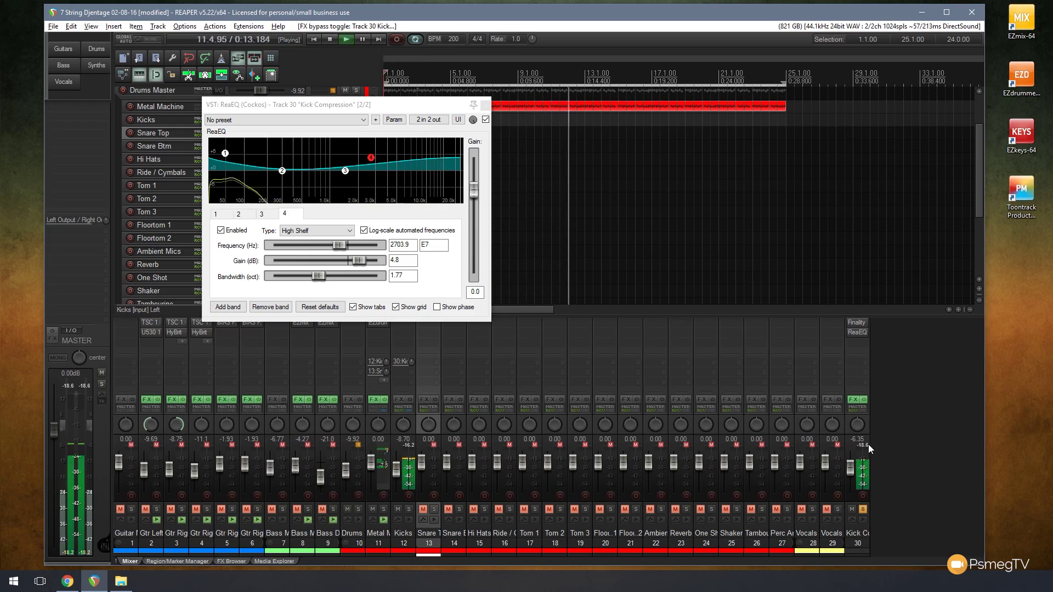
pyautogui.keyDown('shift'); pyautogui.click(857, 333); pyautogui.keyUp('shift')
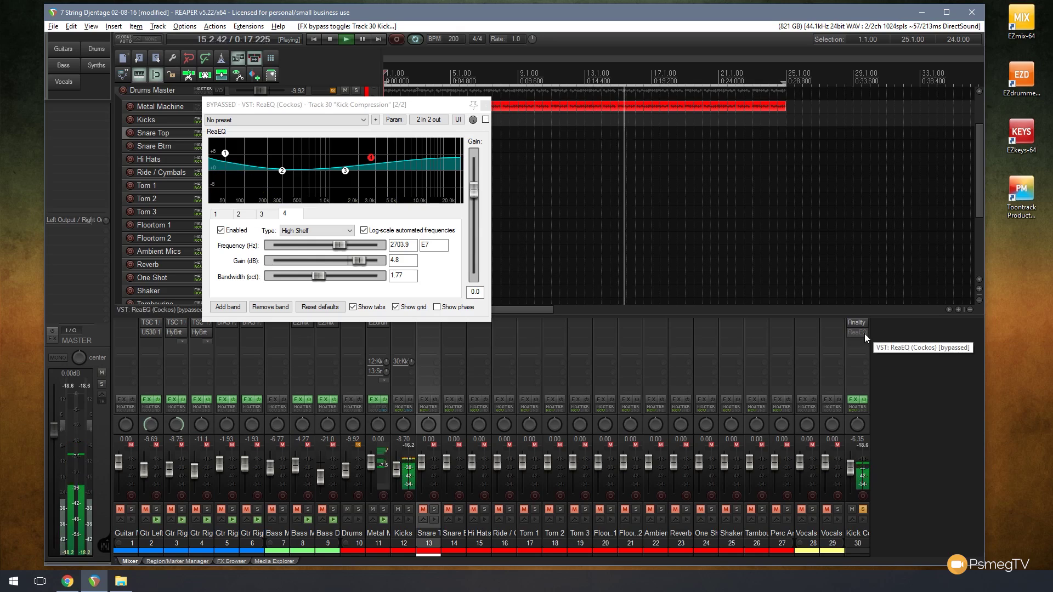
pyautogui.keyDown('shift'); pyautogui.click(864, 334); pyautogui.keyUp('shift')
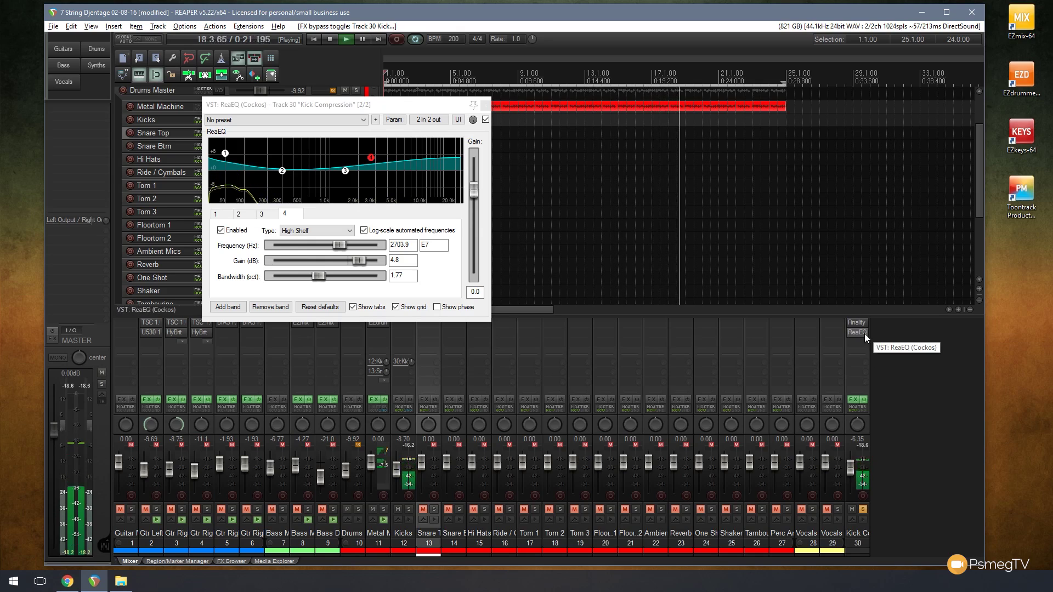
pyautogui.press('space')
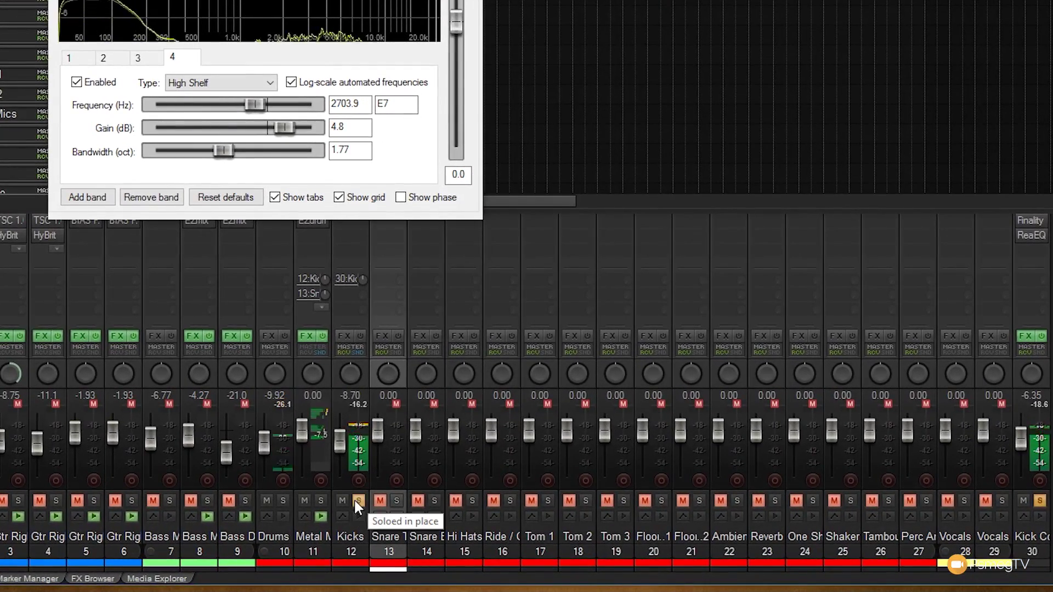
# Solo Kicks, then move the Kick Compression fader up to -2.36 dB and back down to -8.48 dB.
pyautogui.click(356, 500)
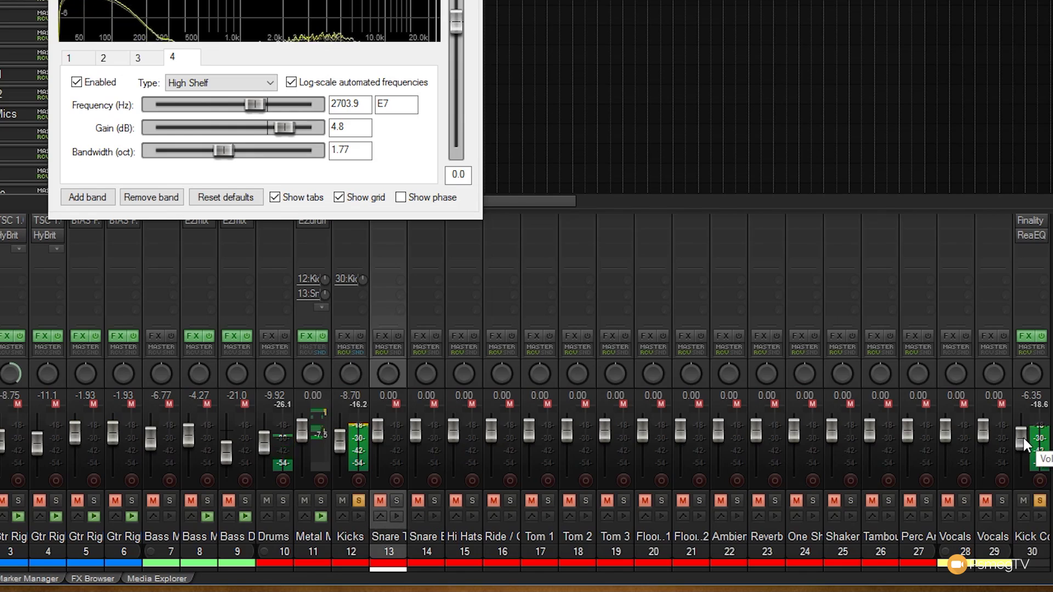
pyautogui.moveTo(1021, 438); pyautogui.dragTo(1022, 431)
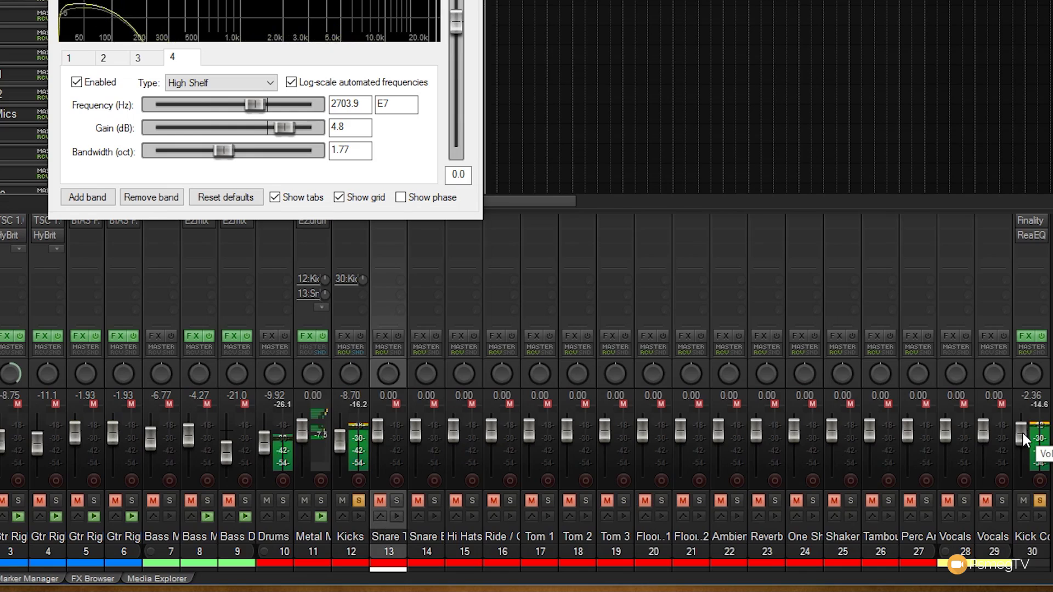
pyautogui.moveTo(1022, 431)
pyautogui.mouseDown()
pyautogui.moveTo(1020, 479)
pyautogui.moveTo(1020, 436)
pyautogui.mouseUp()
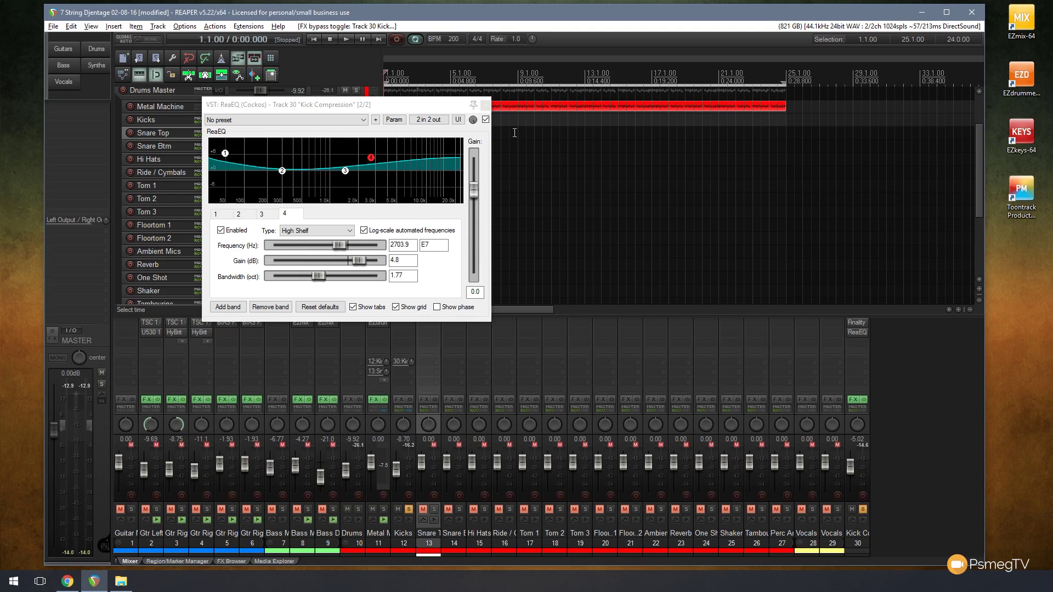
# Play the full drum mix, bring Kick Compression up from silence, and reset Snare Top to 0 dB.
pyautogui.click(486, 105)
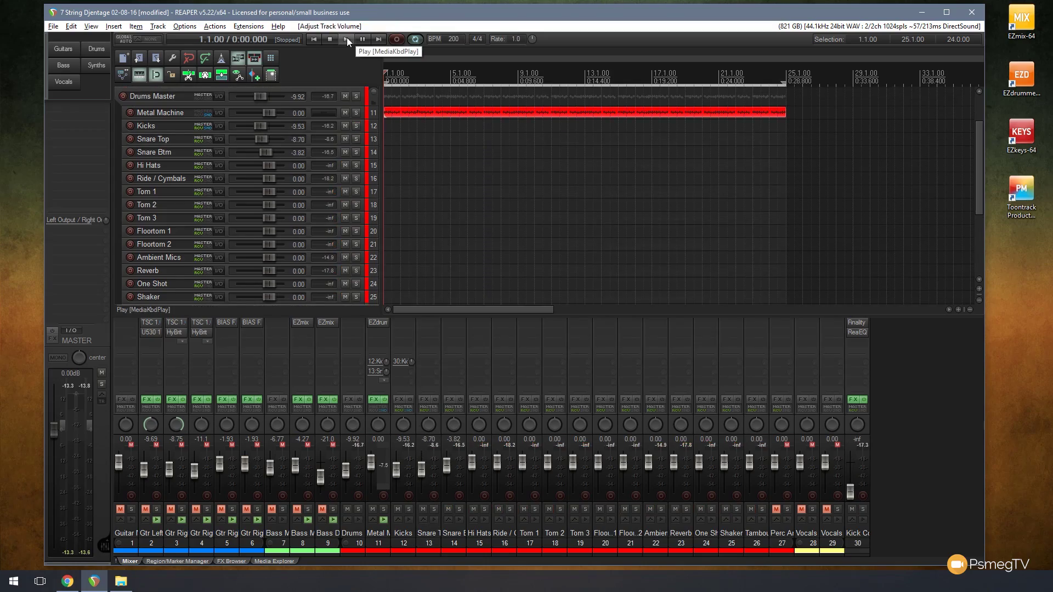
pyautogui.click(347, 40)
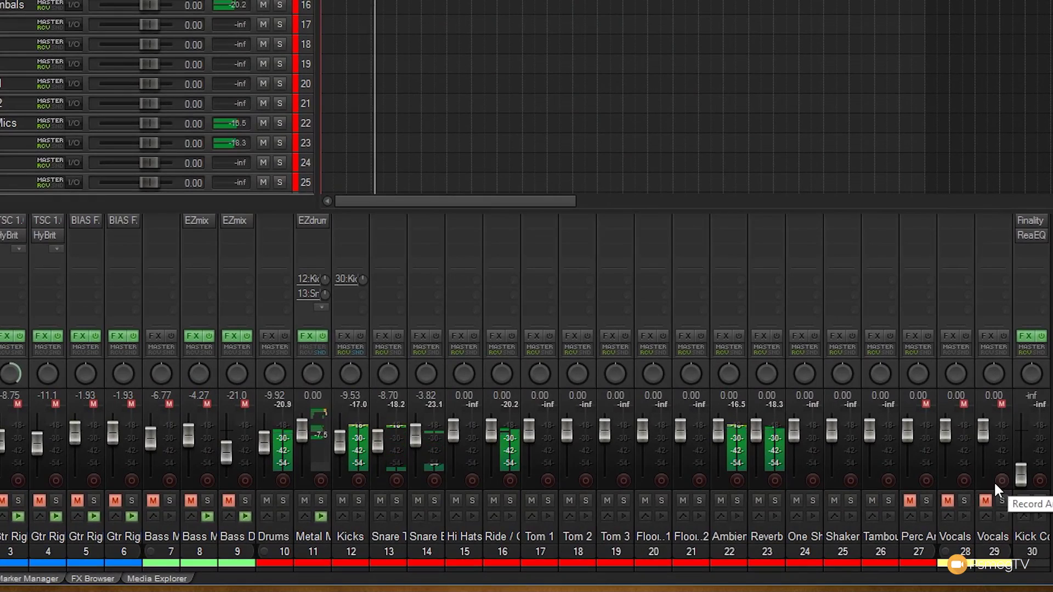
pyautogui.moveTo(1023, 475); pyautogui.dragTo(1015, 444)
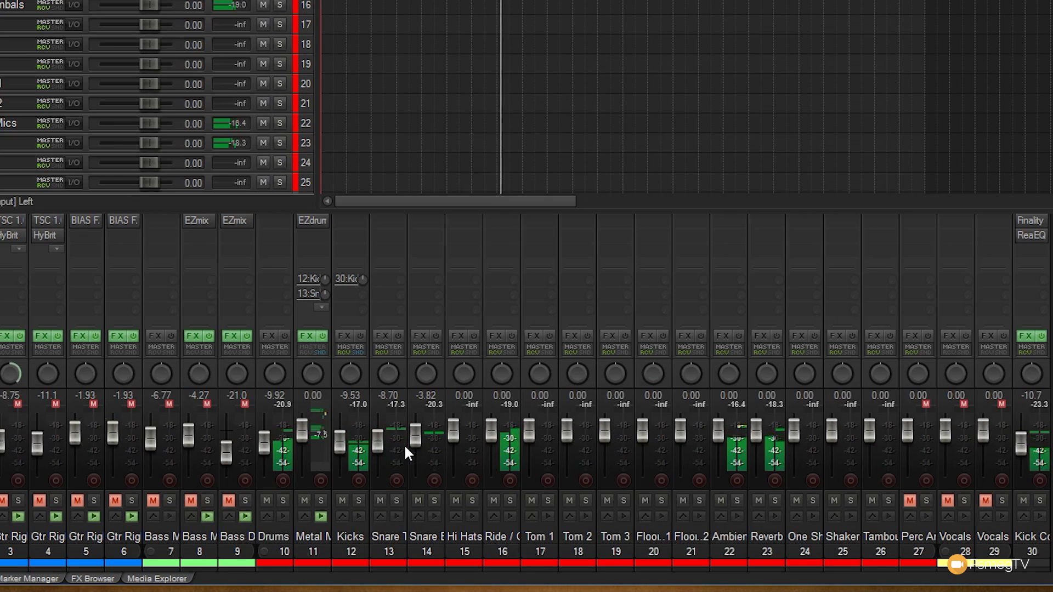
pyautogui.moveTo(377, 439); pyautogui.dragTo(340, 450)
pyautogui.doubleClick(376, 448)
# Set Kick Compression to -8.48 dB, mute it for comparison, and raise Kicks to -4.62 dB.
pyautogui.moveTo(1025, 446); pyautogui.dragTo(1025, 444)
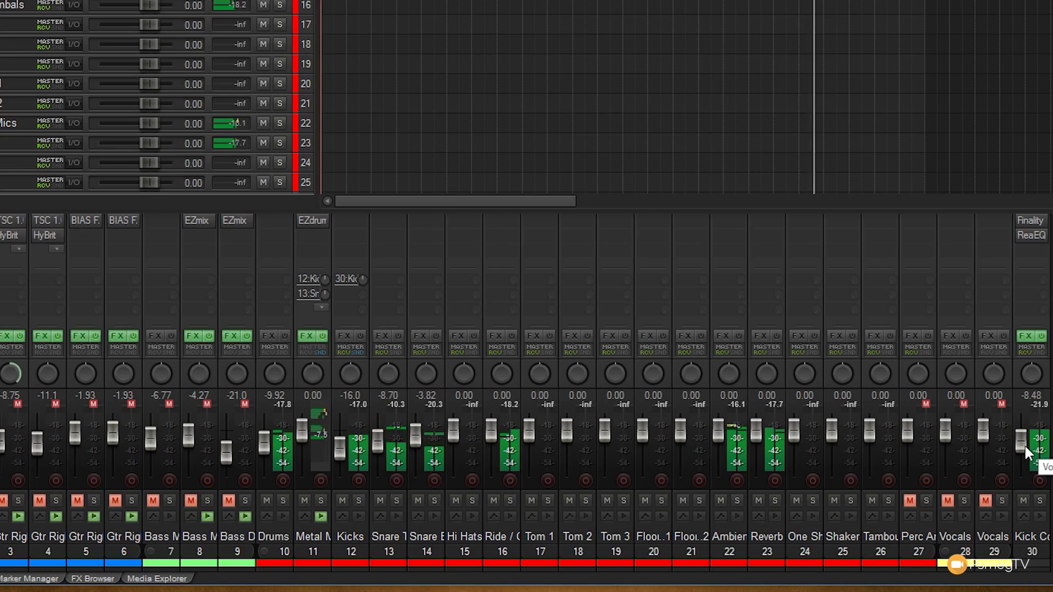
pyautogui.click(1024, 501)
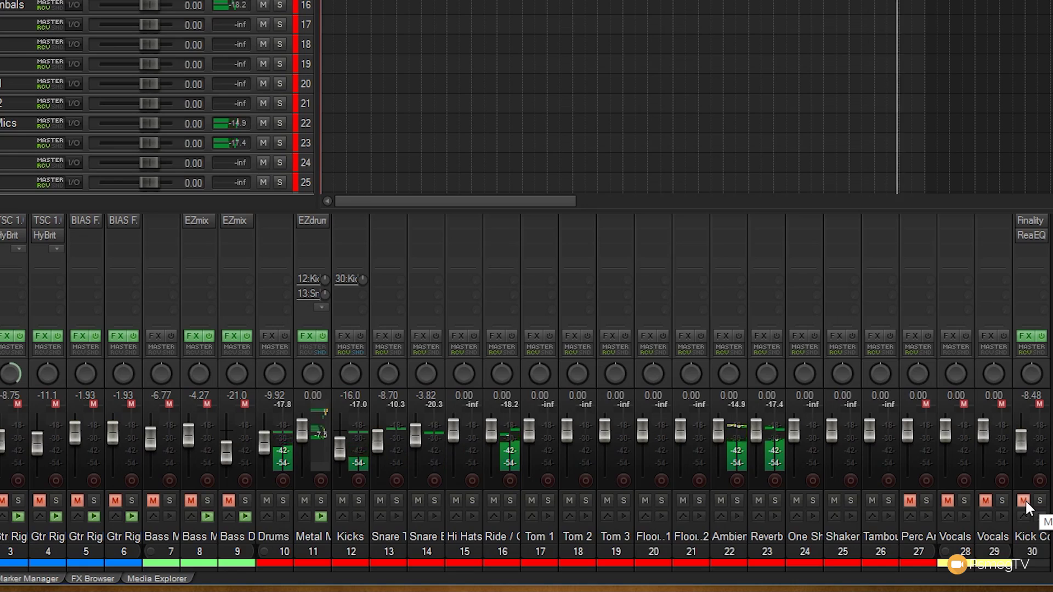
pyautogui.click(1024, 500)
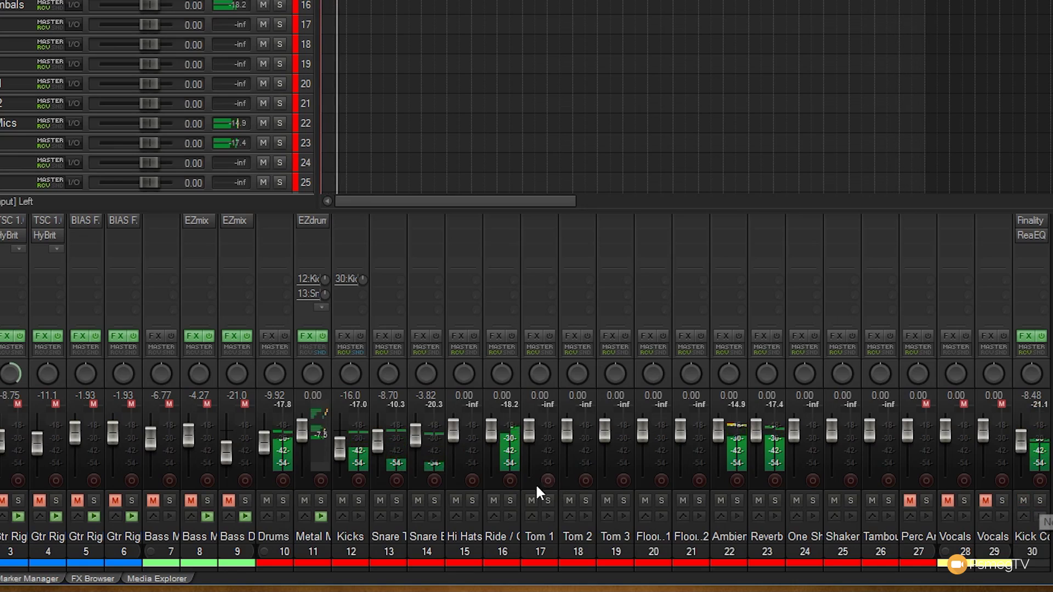
pyautogui.moveTo(333, 440)
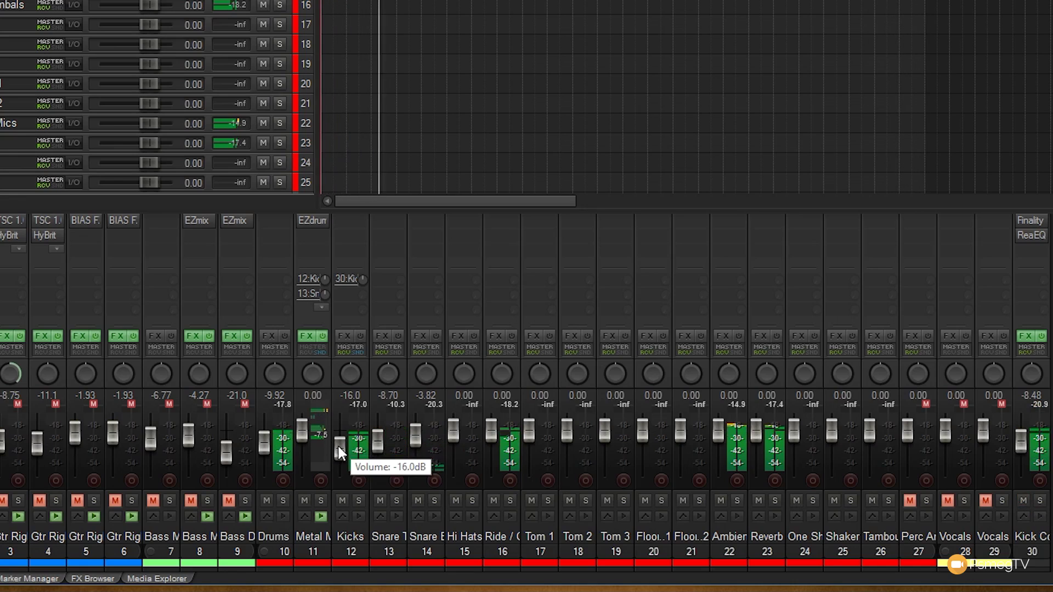
pyautogui.scroll(5, 338, 444)
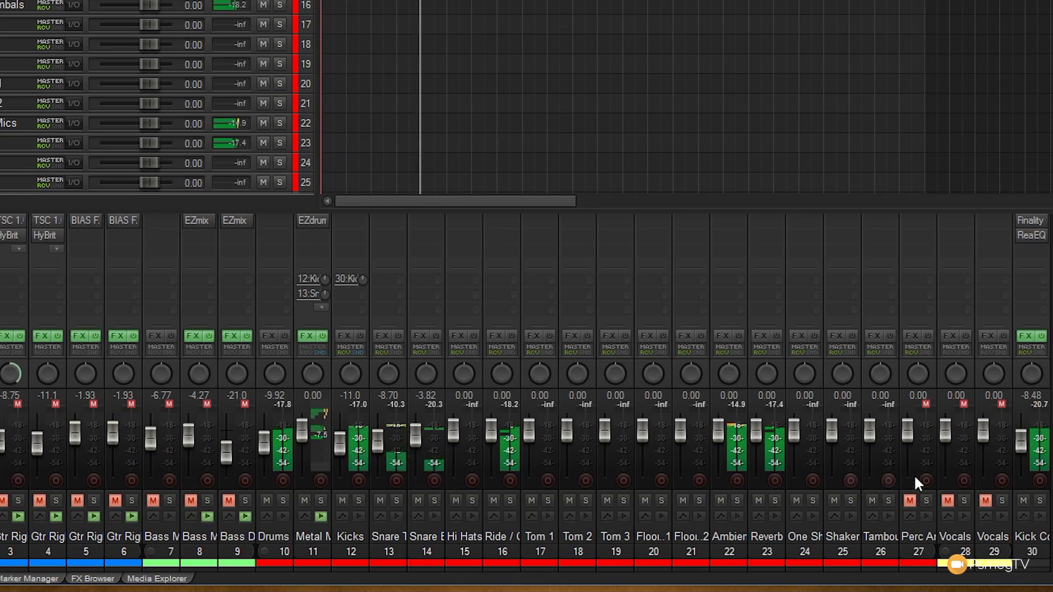
pyautogui.click(1024, 500)
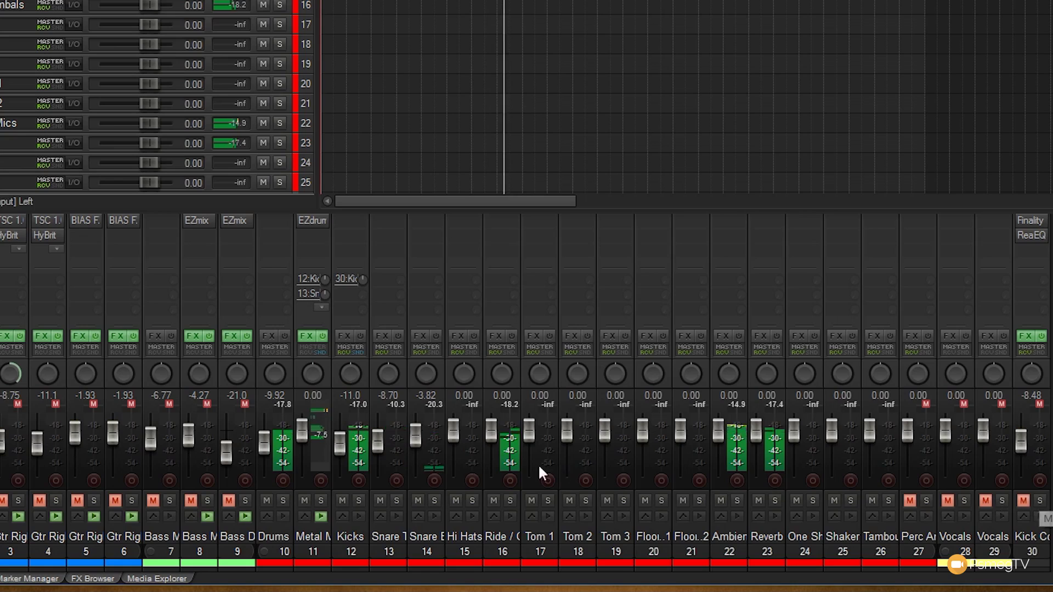
pyautogui.scroll(2, 337, 440)
pyautogui.moveTo(338, 440); pyautogui.dragTo(338, 435)
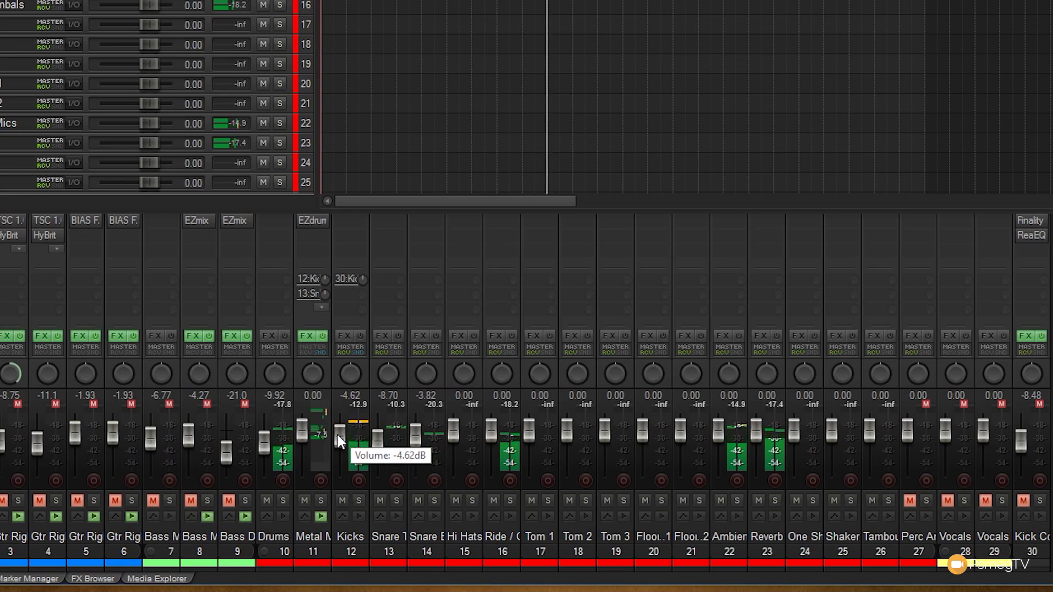